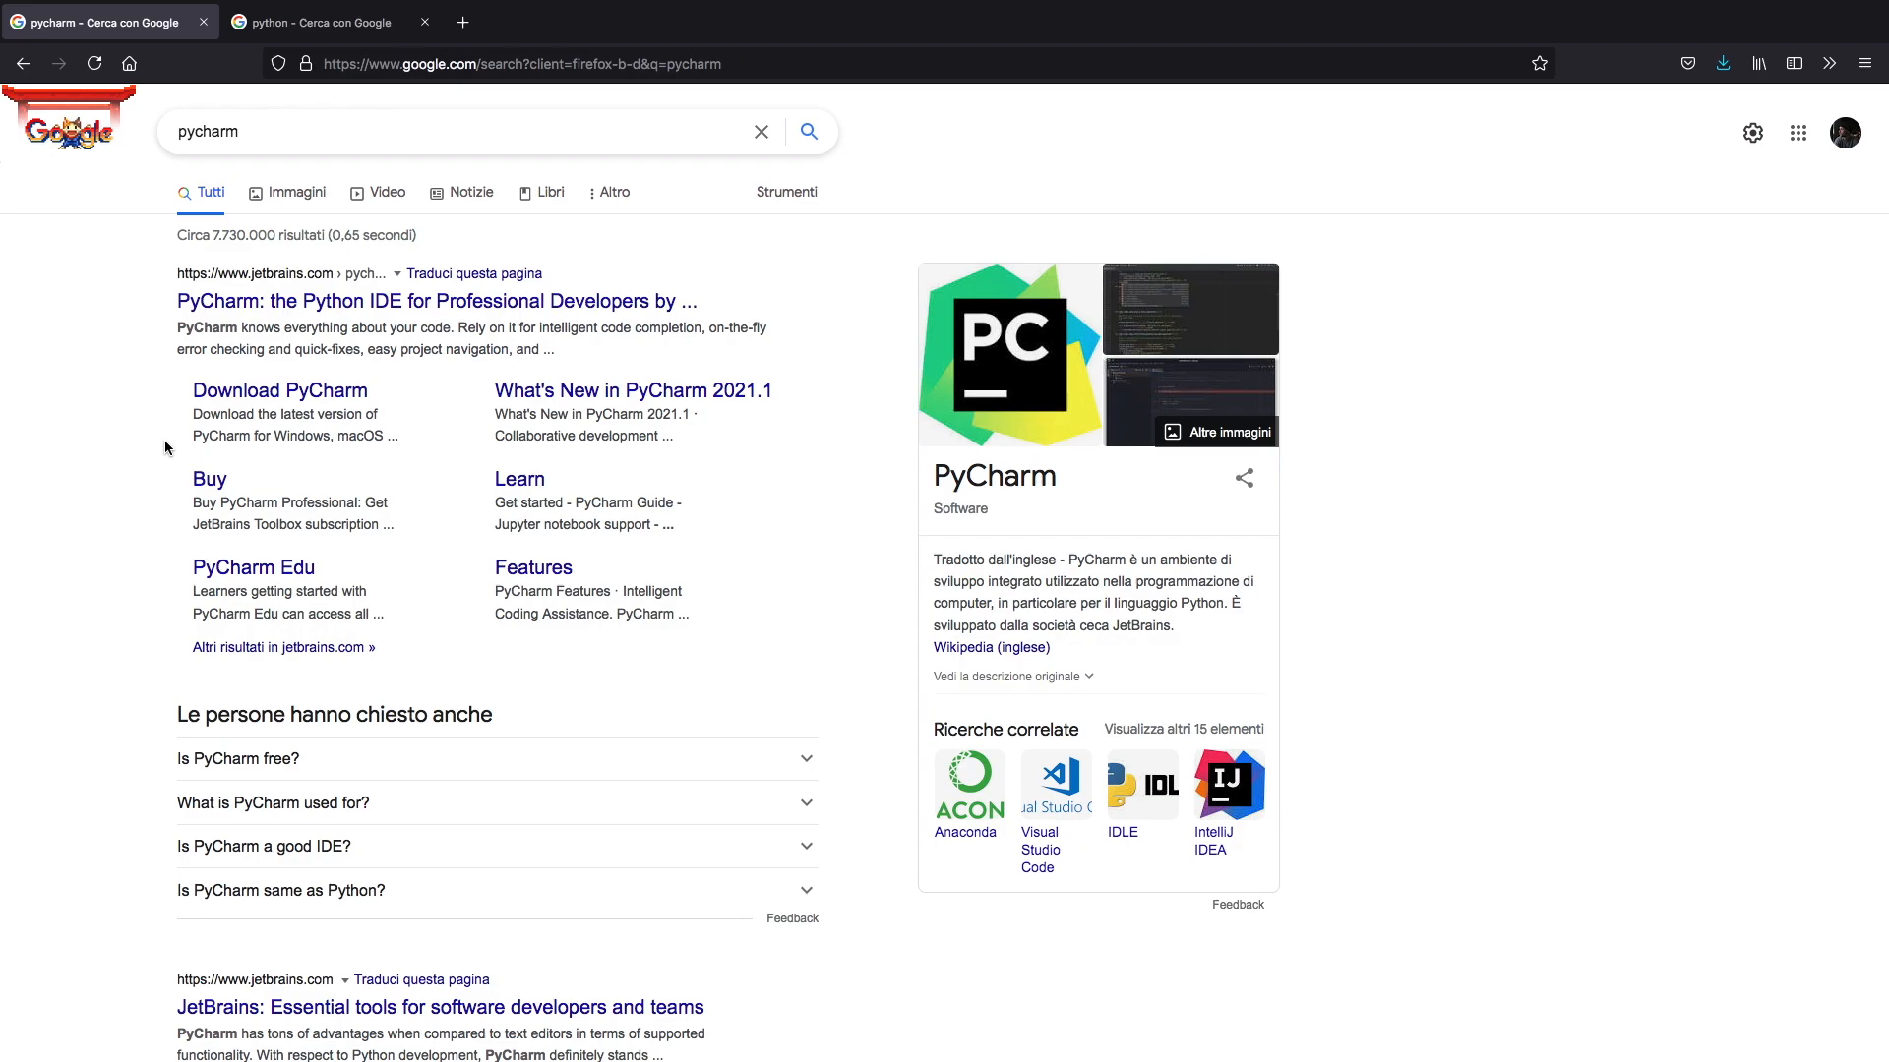
Step: Review the Windows, Linux and macOS options and start the macOS Community edition download
click(289, 398)
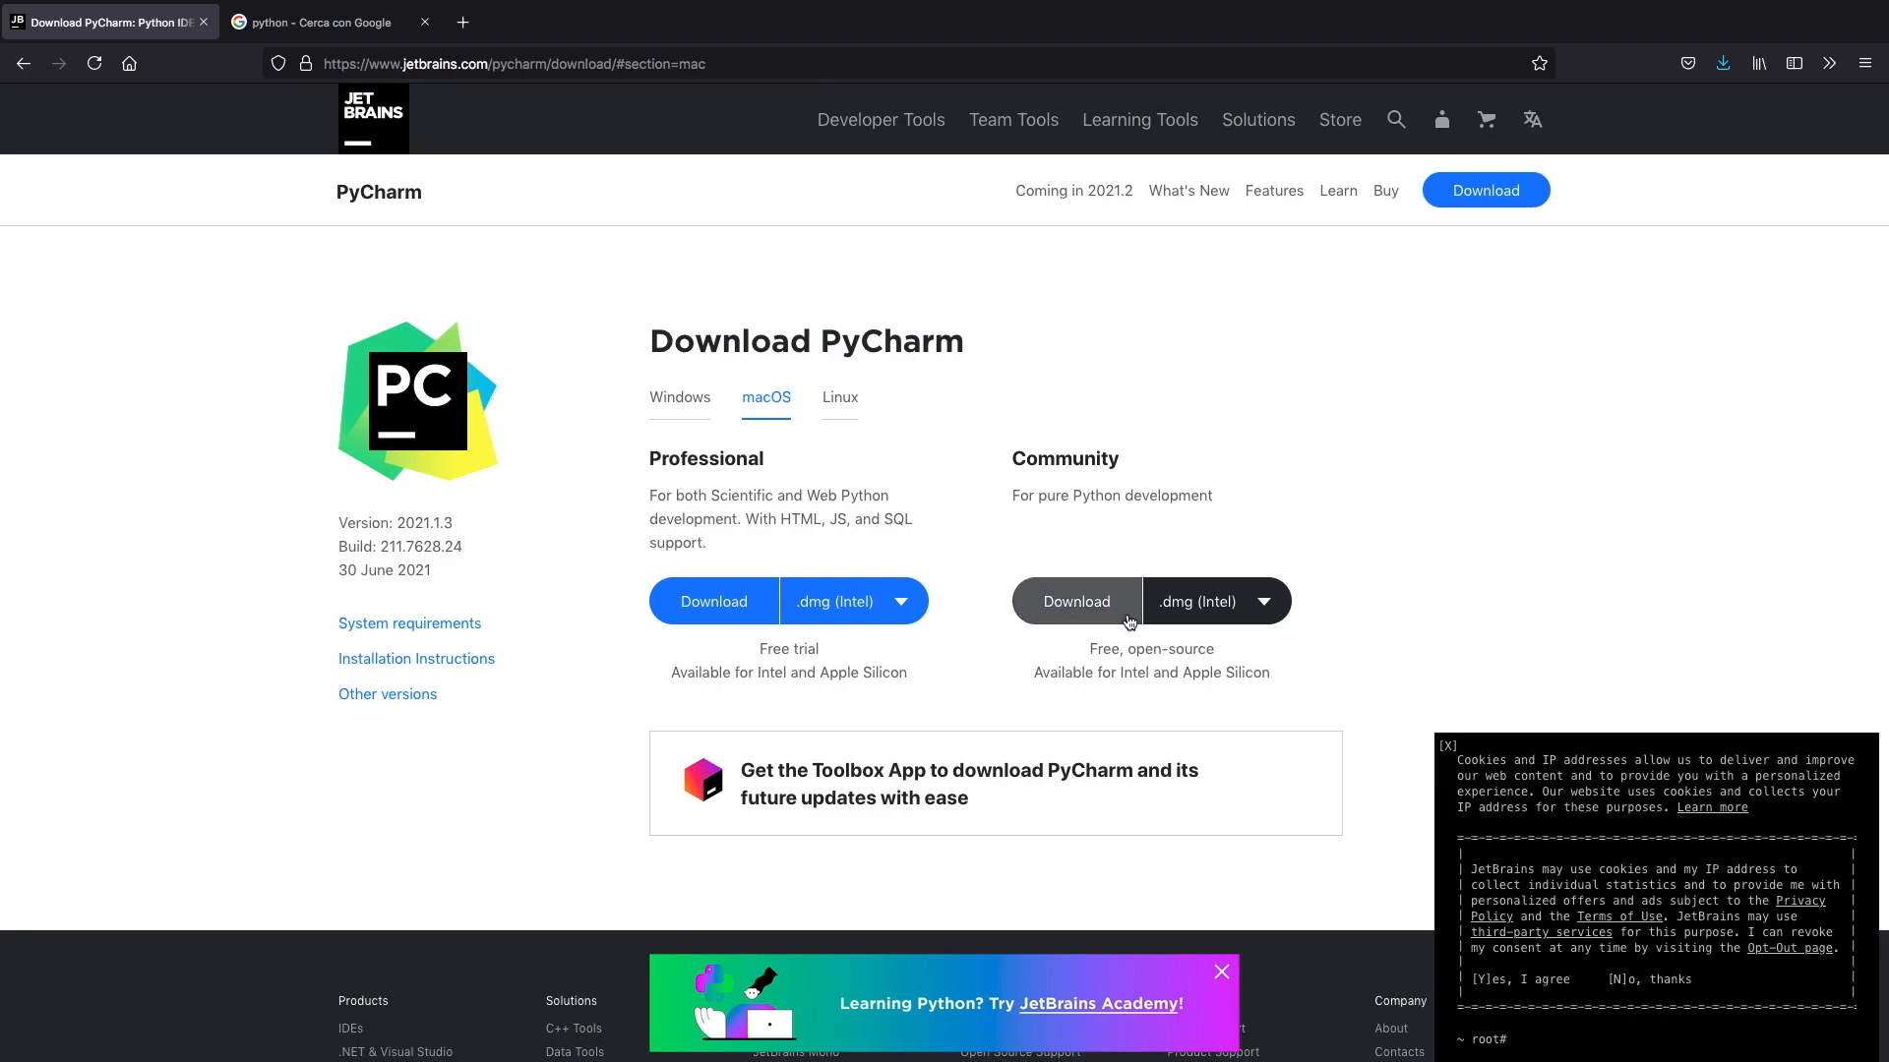
click(667, 407)
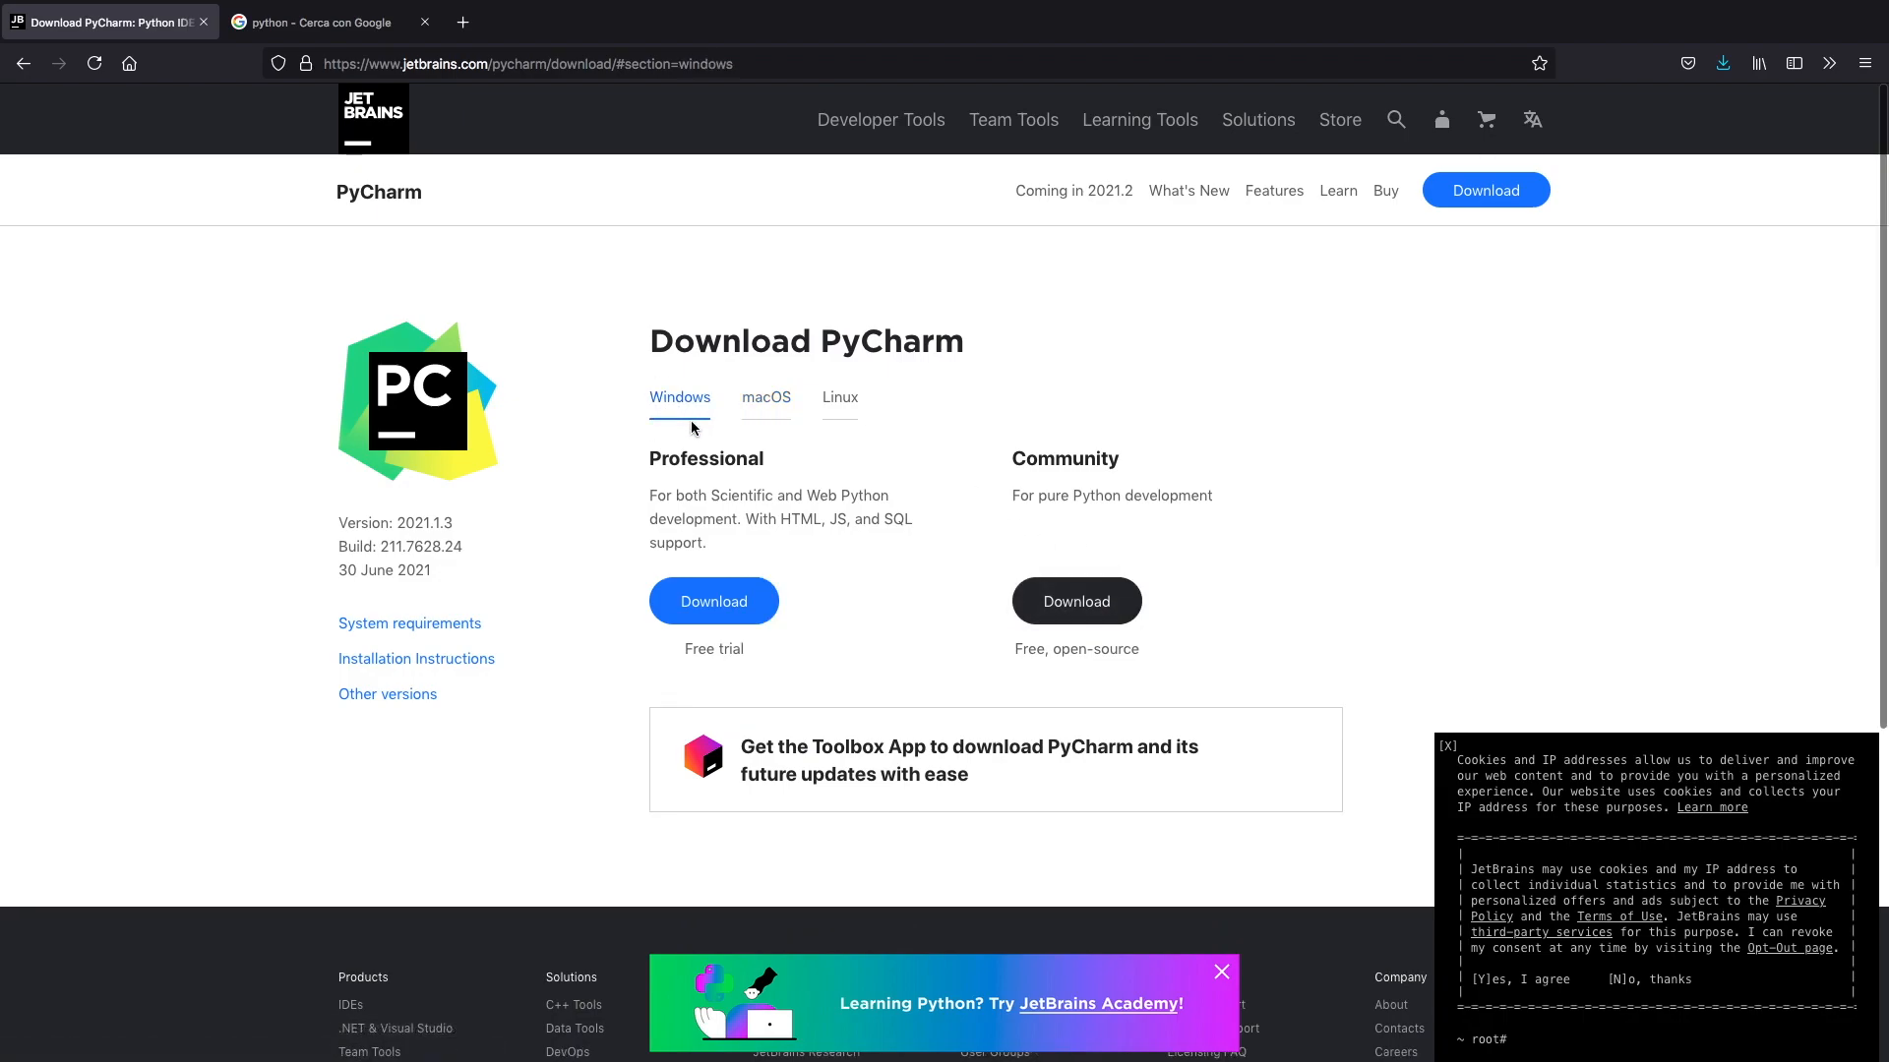
click(840, 403)
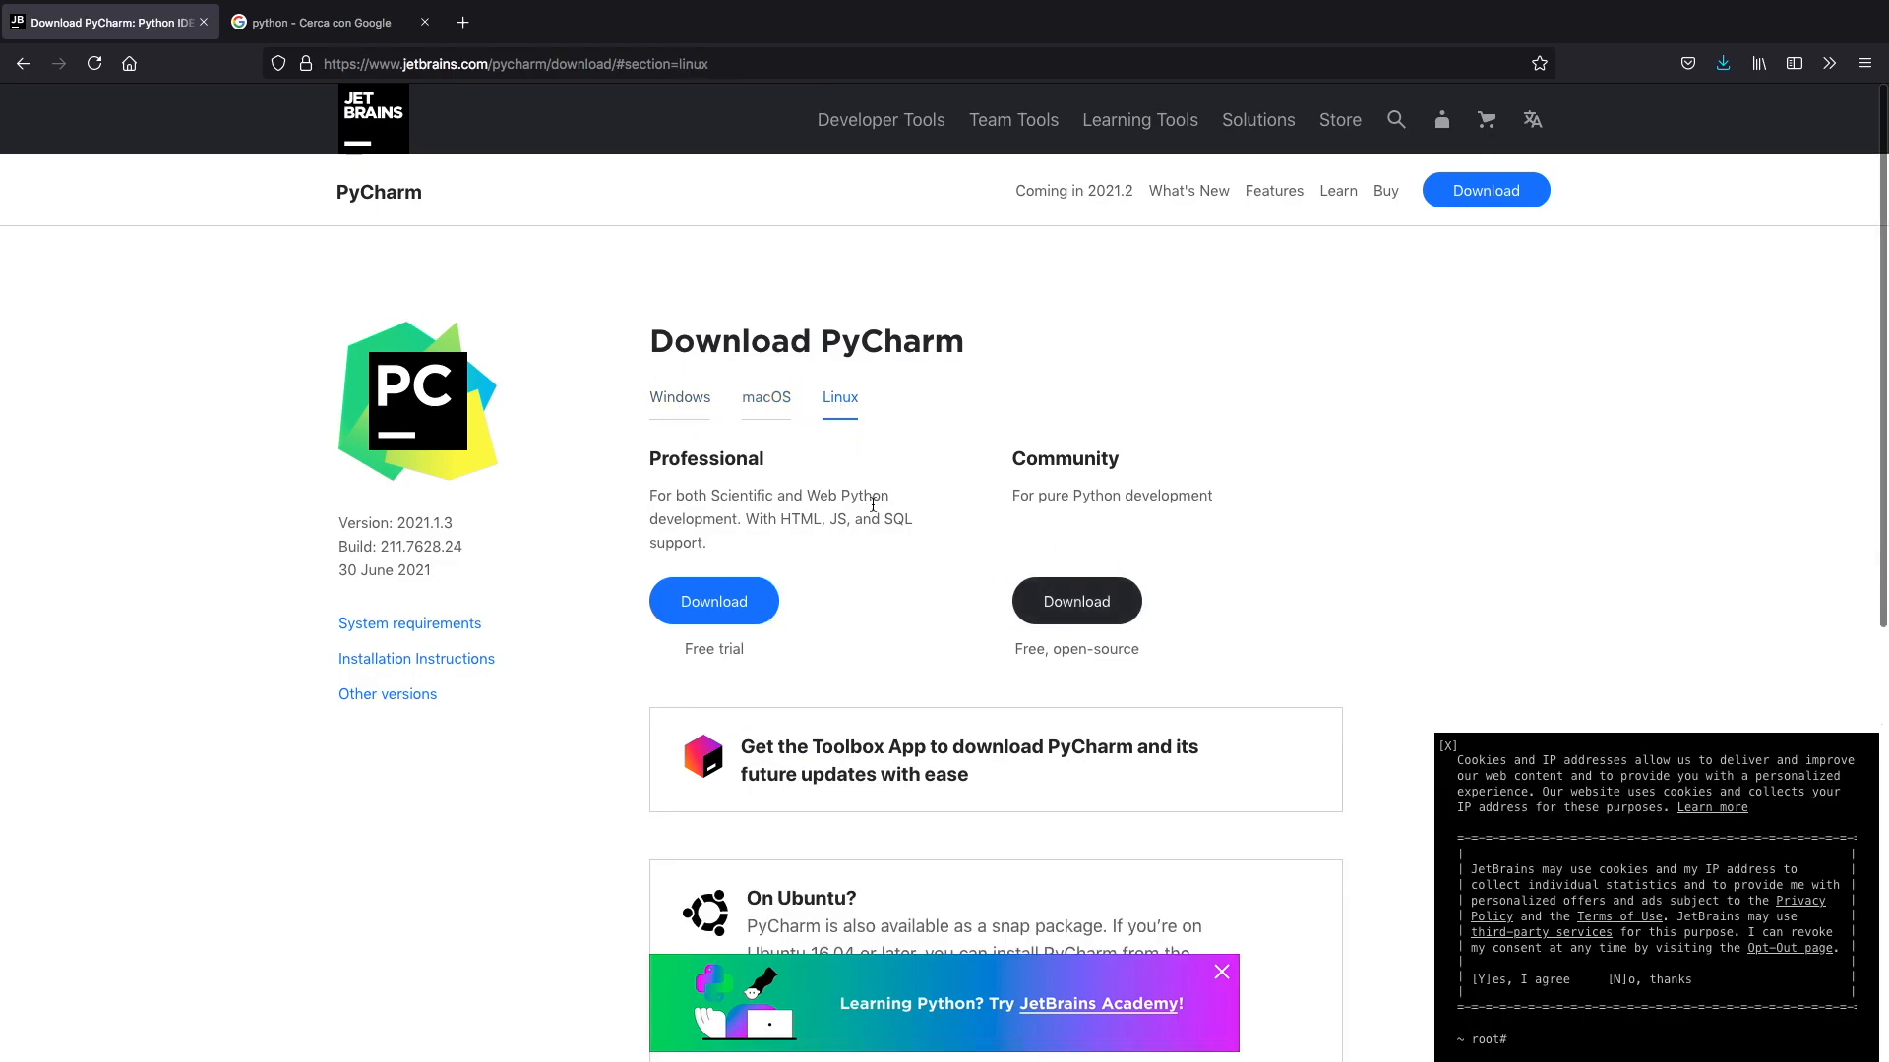
click(777, 400)
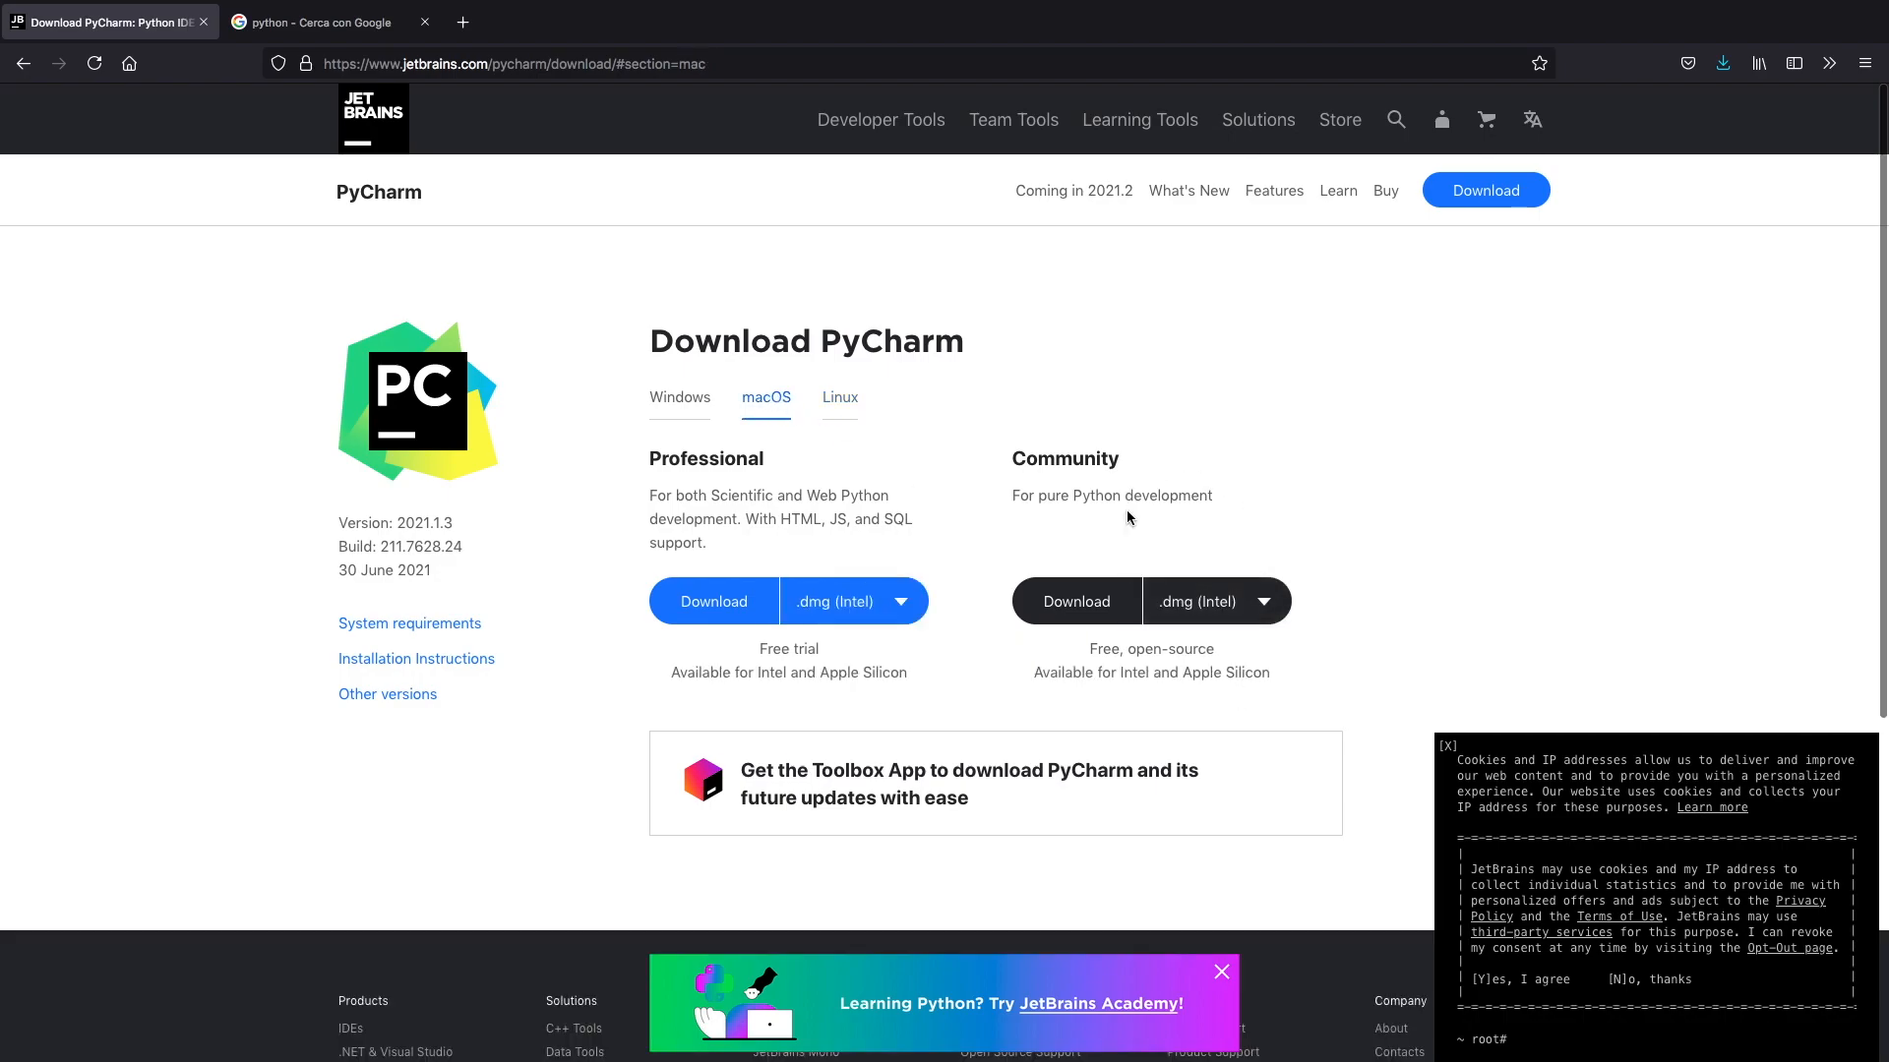
click(1107, 614)
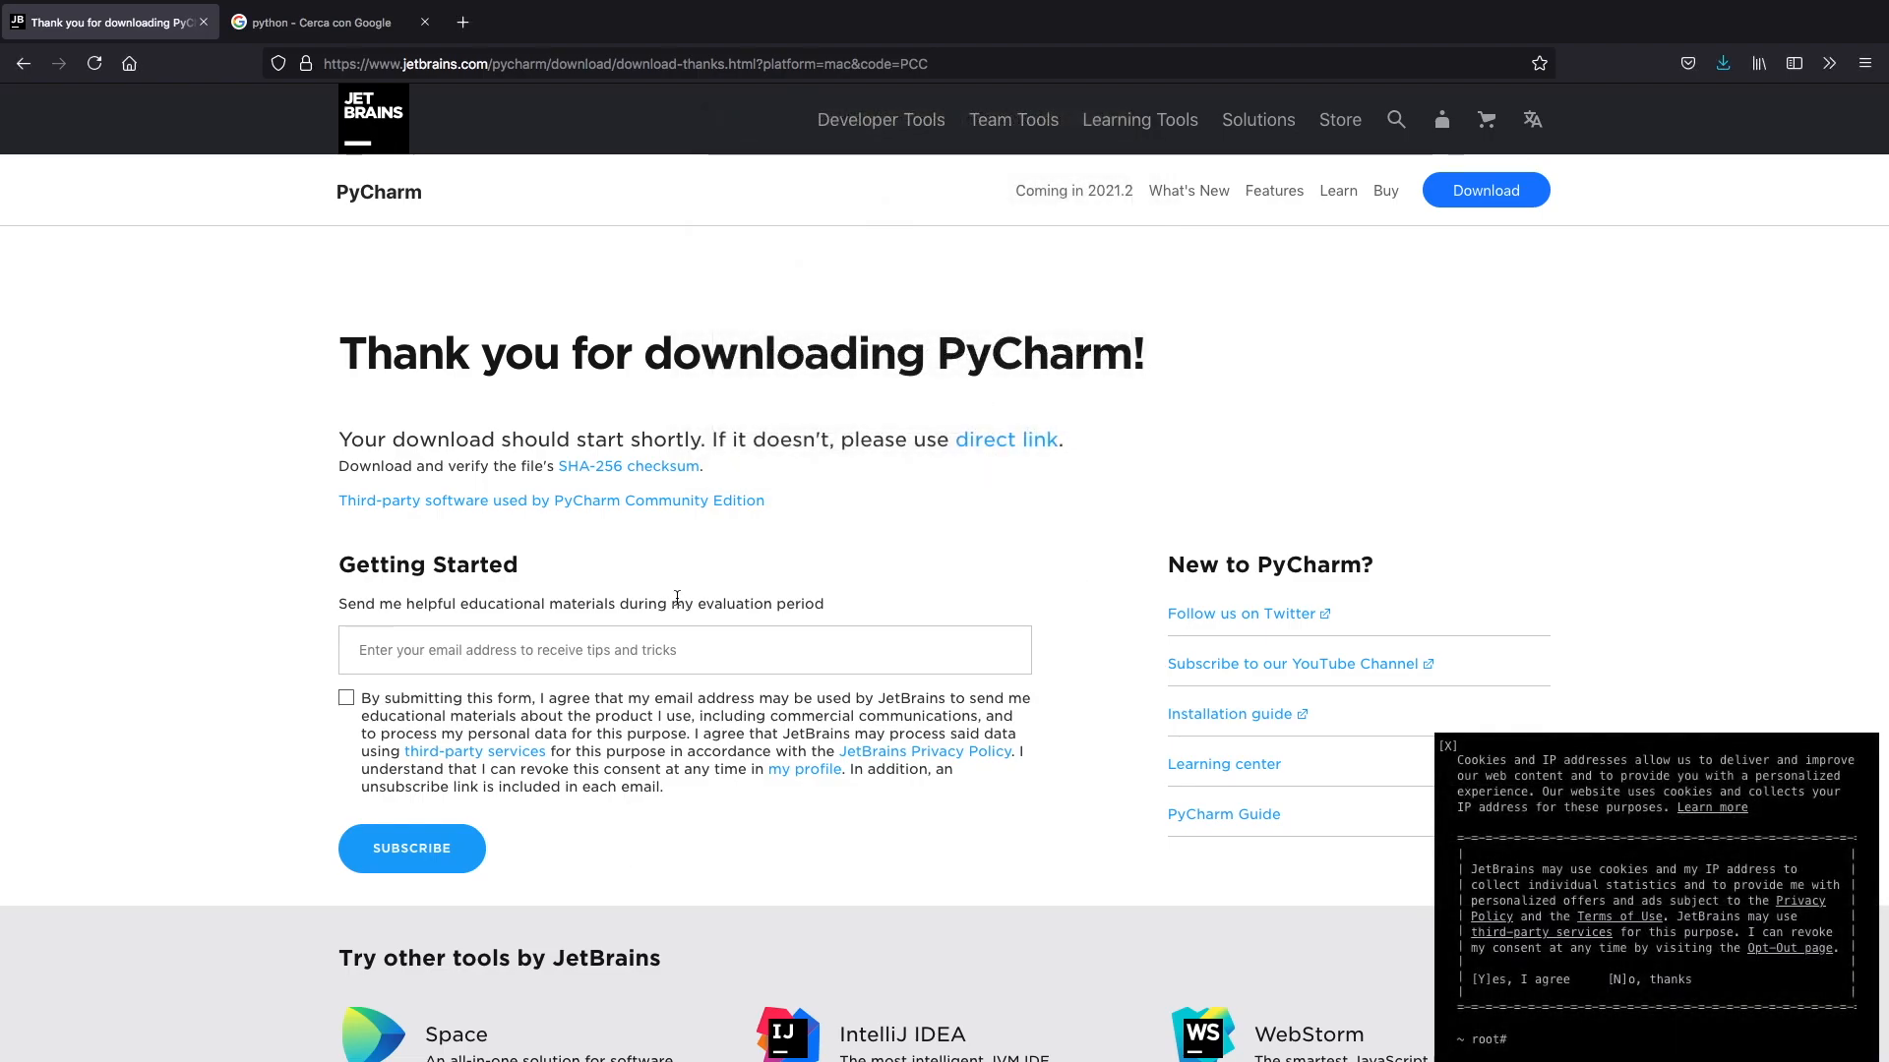
click(317, 22)
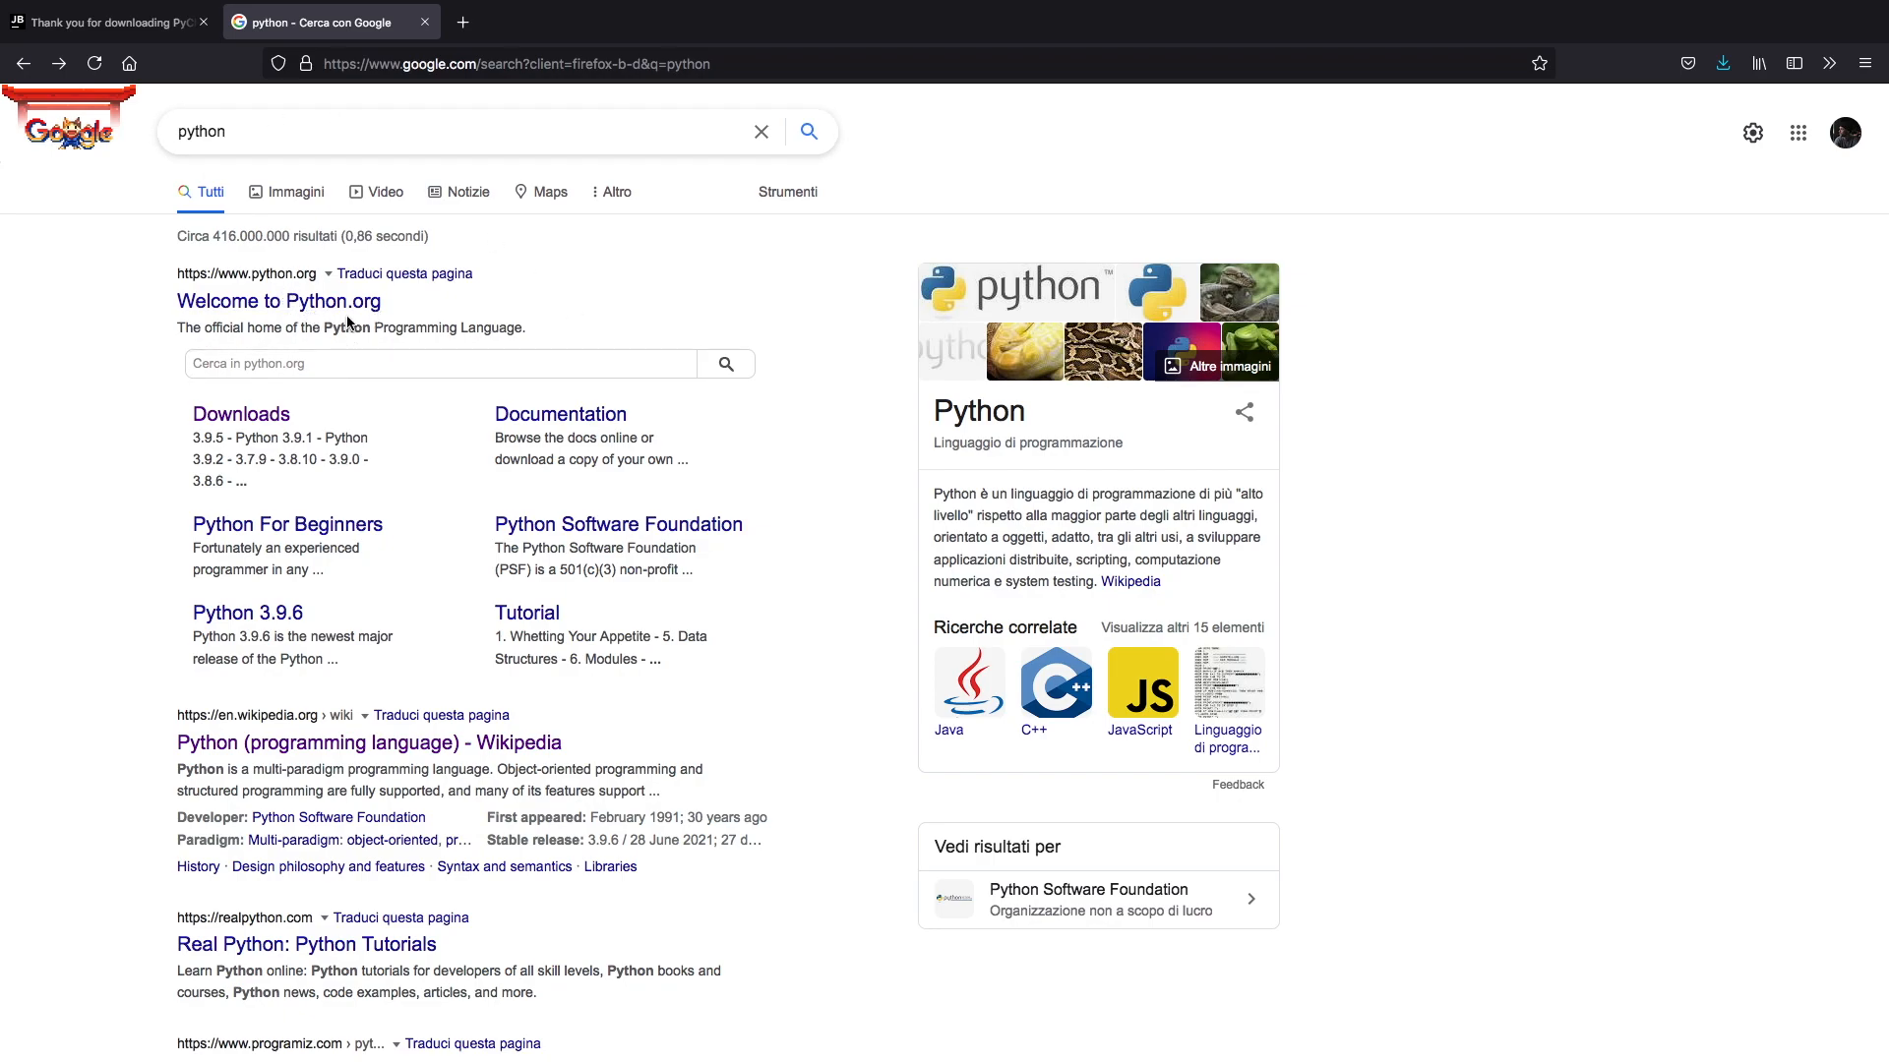
Step: Go from the Python search results to Python.org and its Downloads page
click(249, 305)
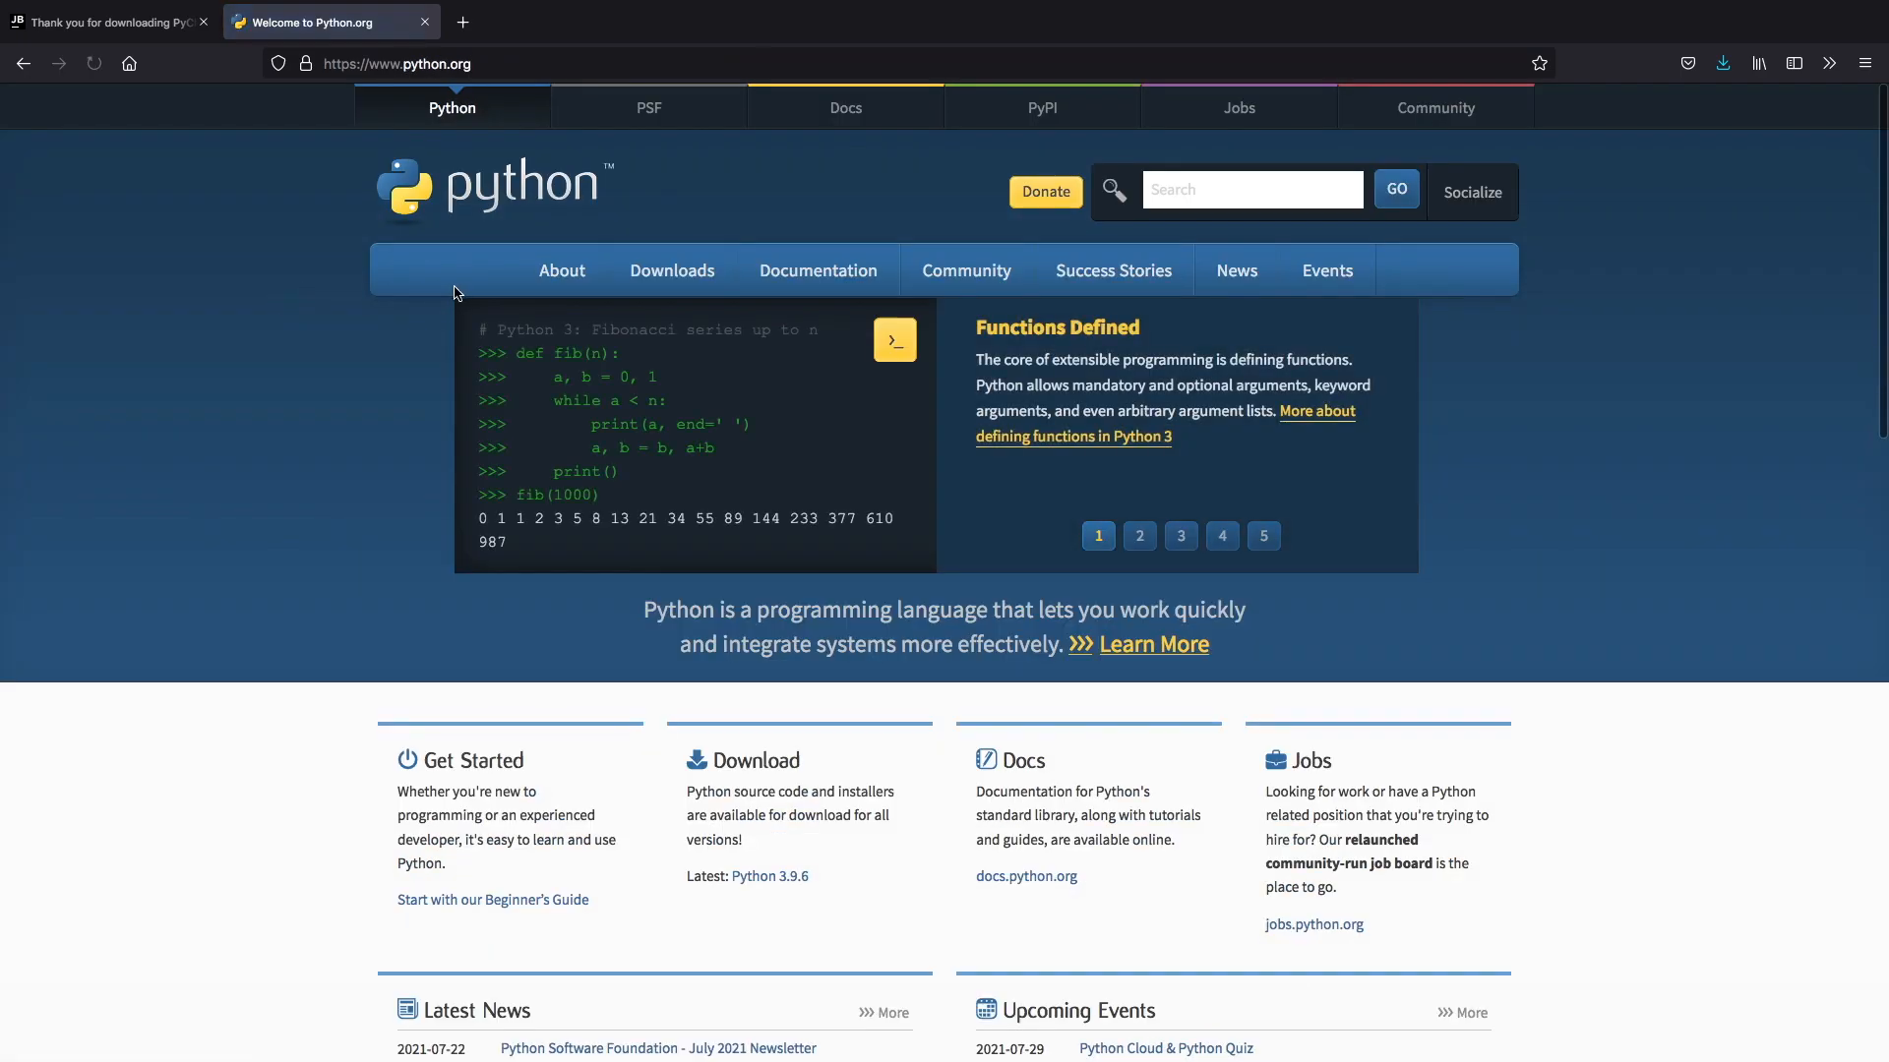
mouse_move(672, 270)
click(706, 270)
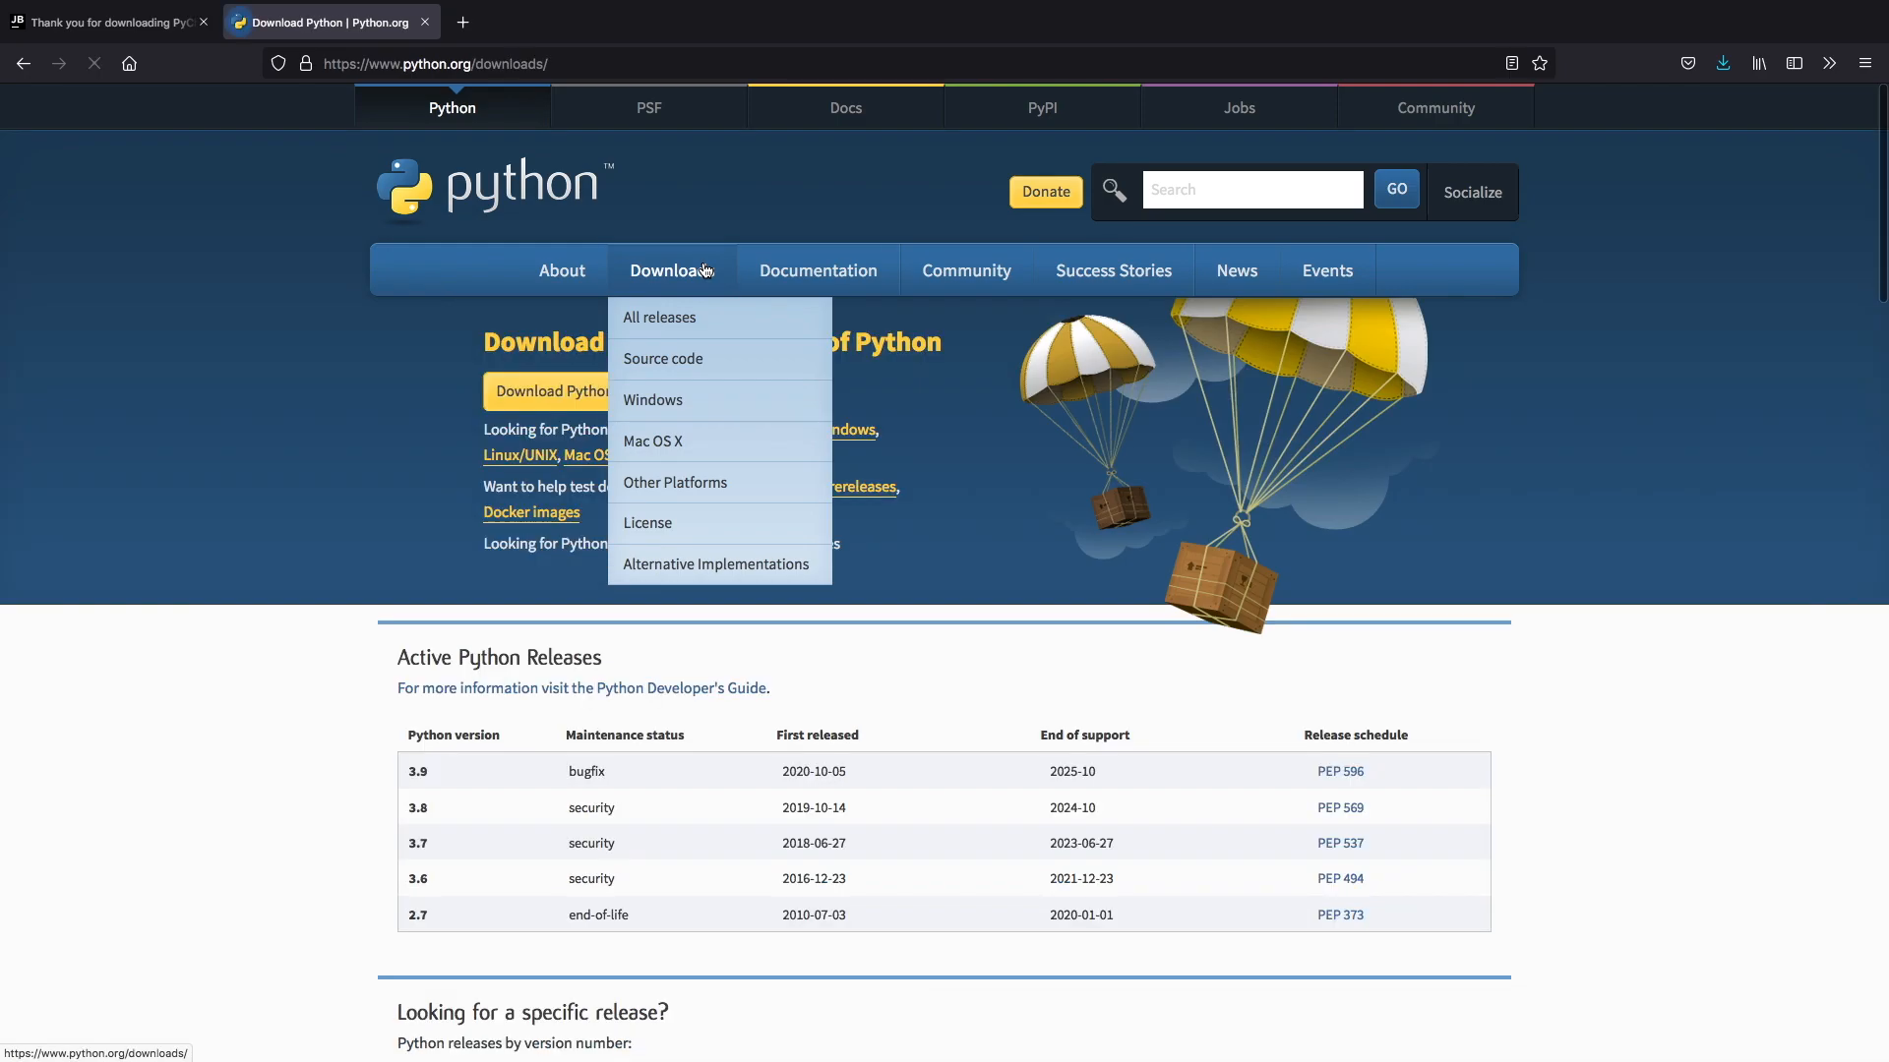
scroll(669, 634, down, 1)
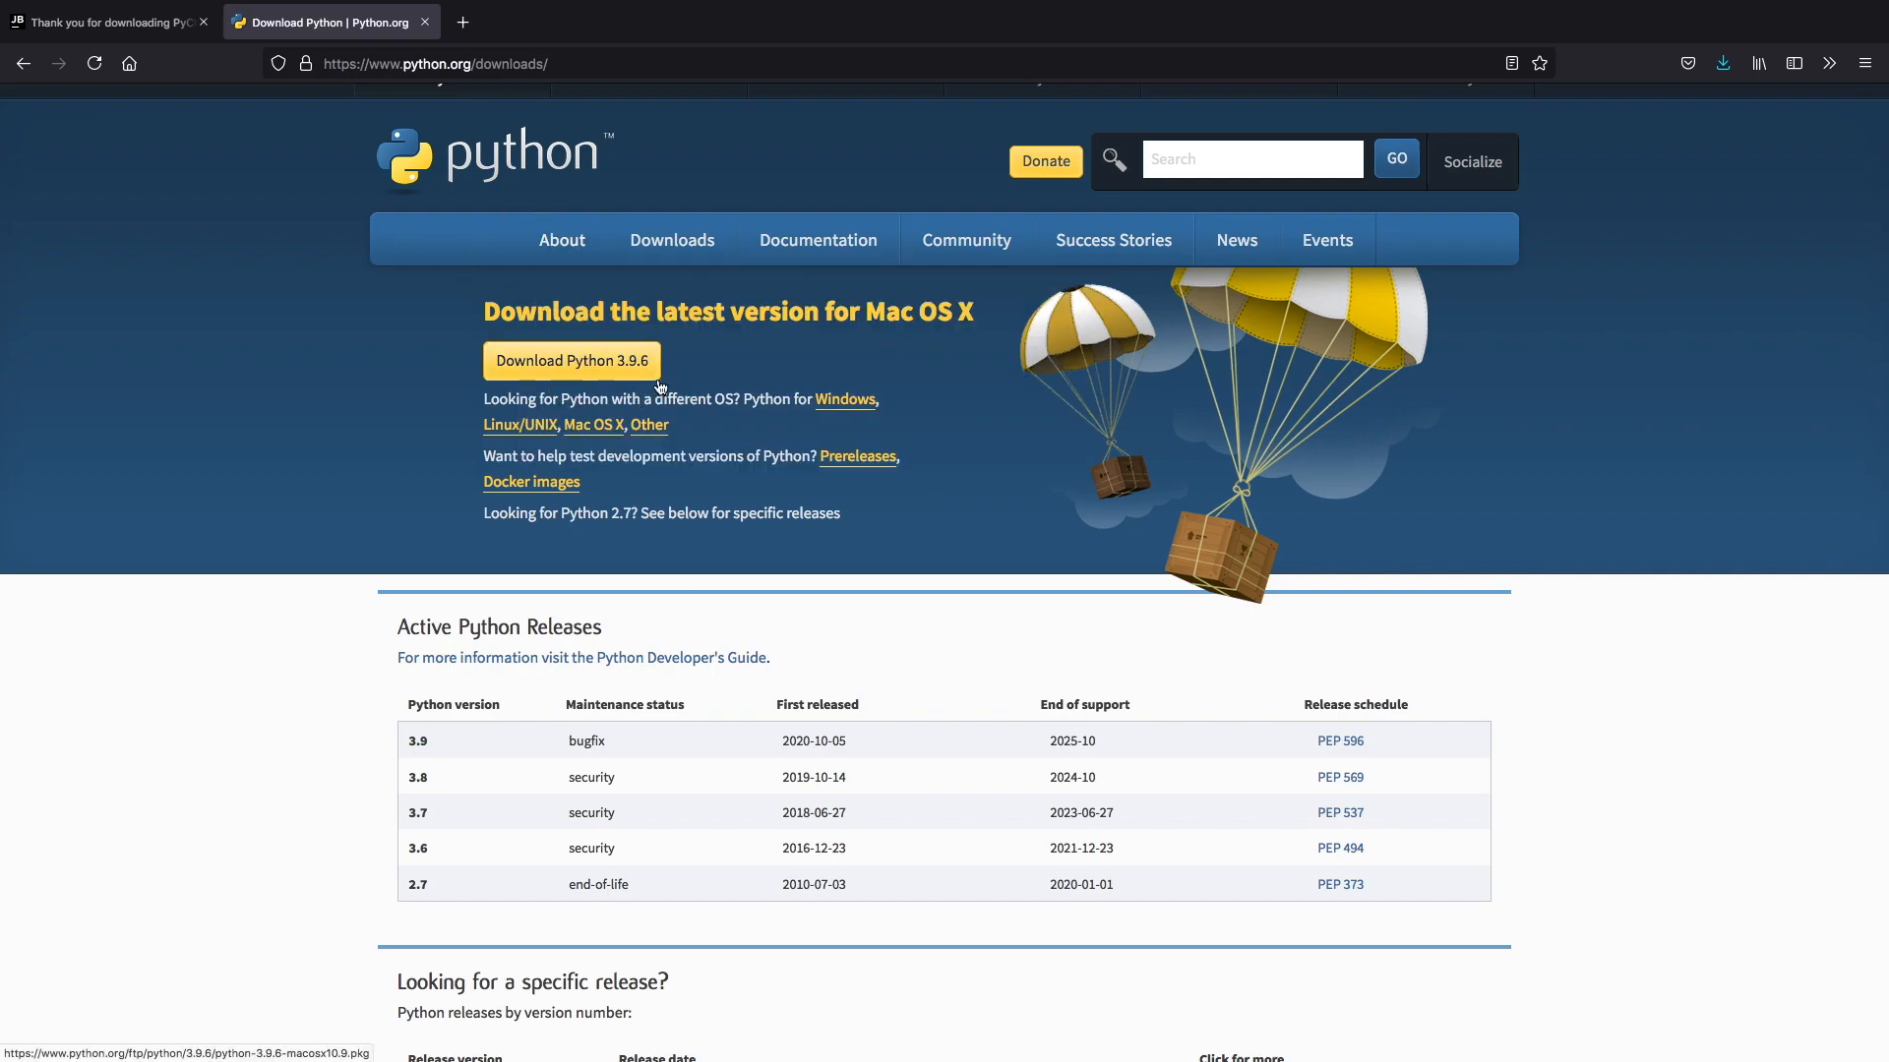
scroll(763, 701, down, 2)
scroll(763, 701, down, 3)
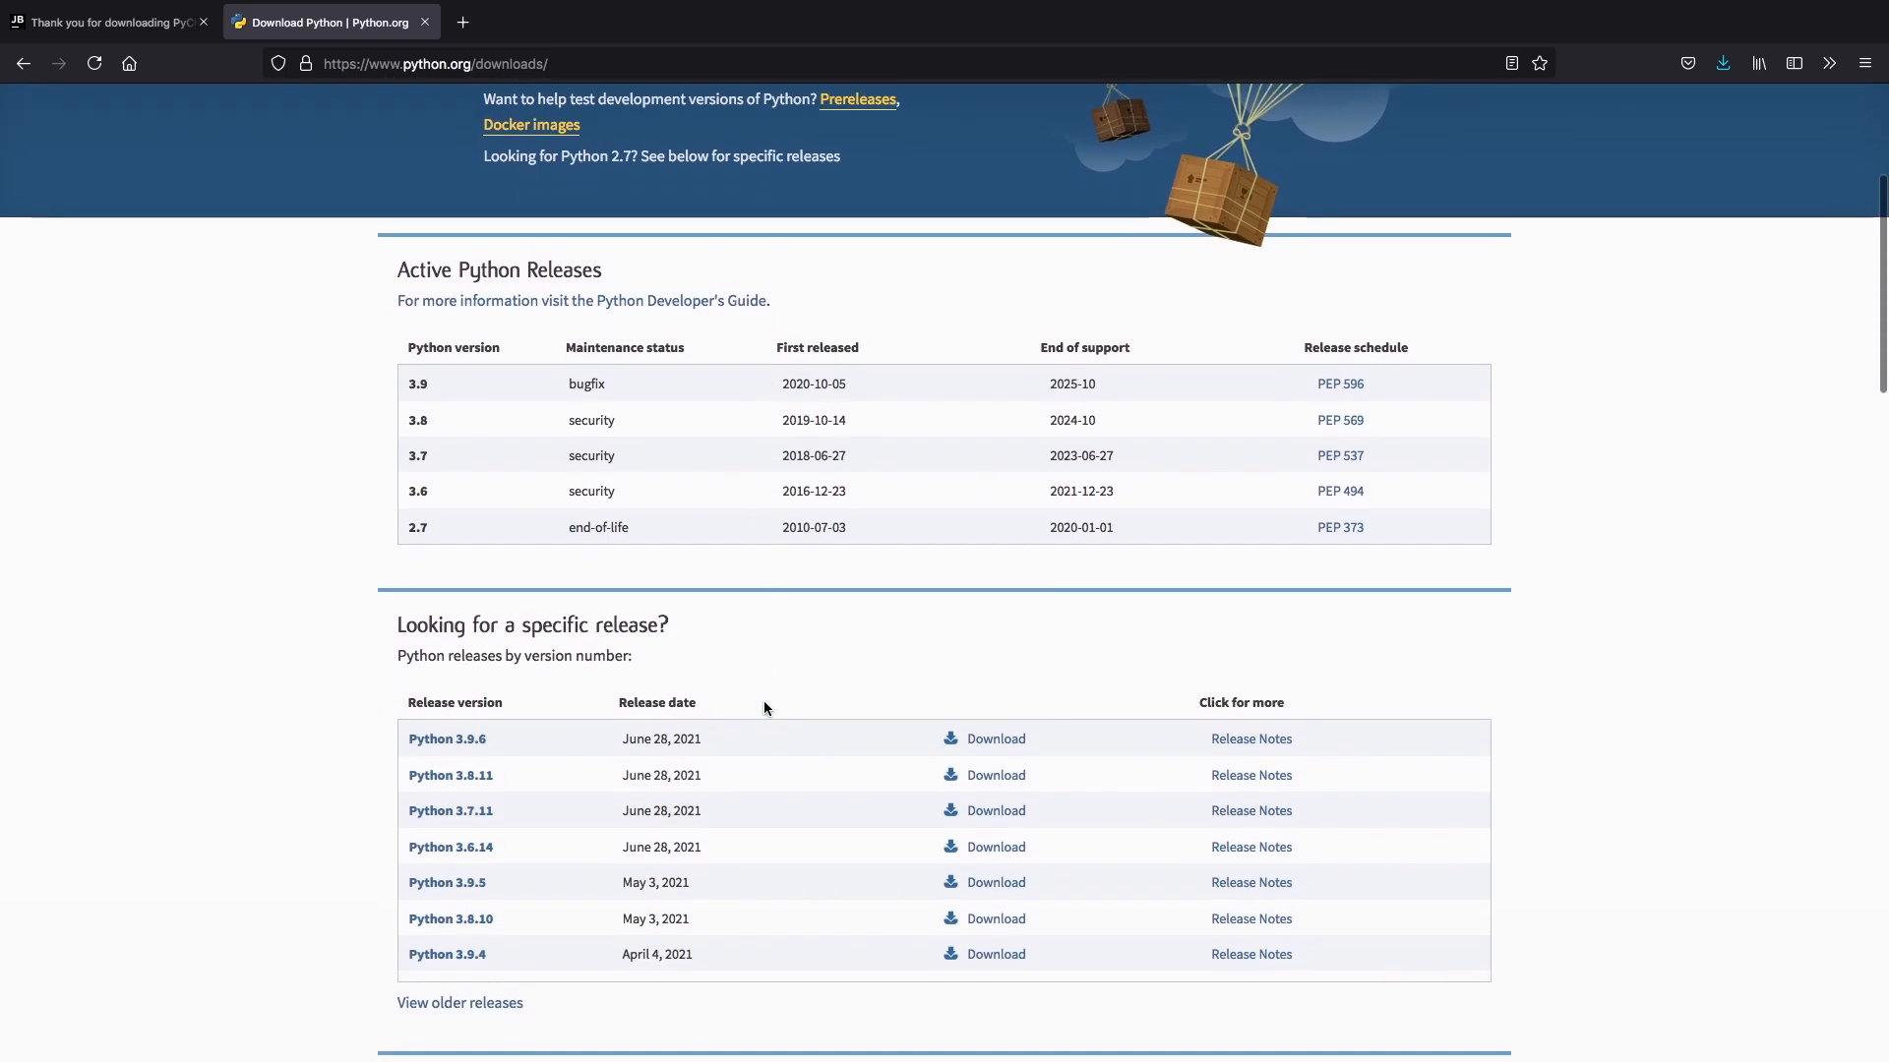
scroll(763, 701, down, 1)
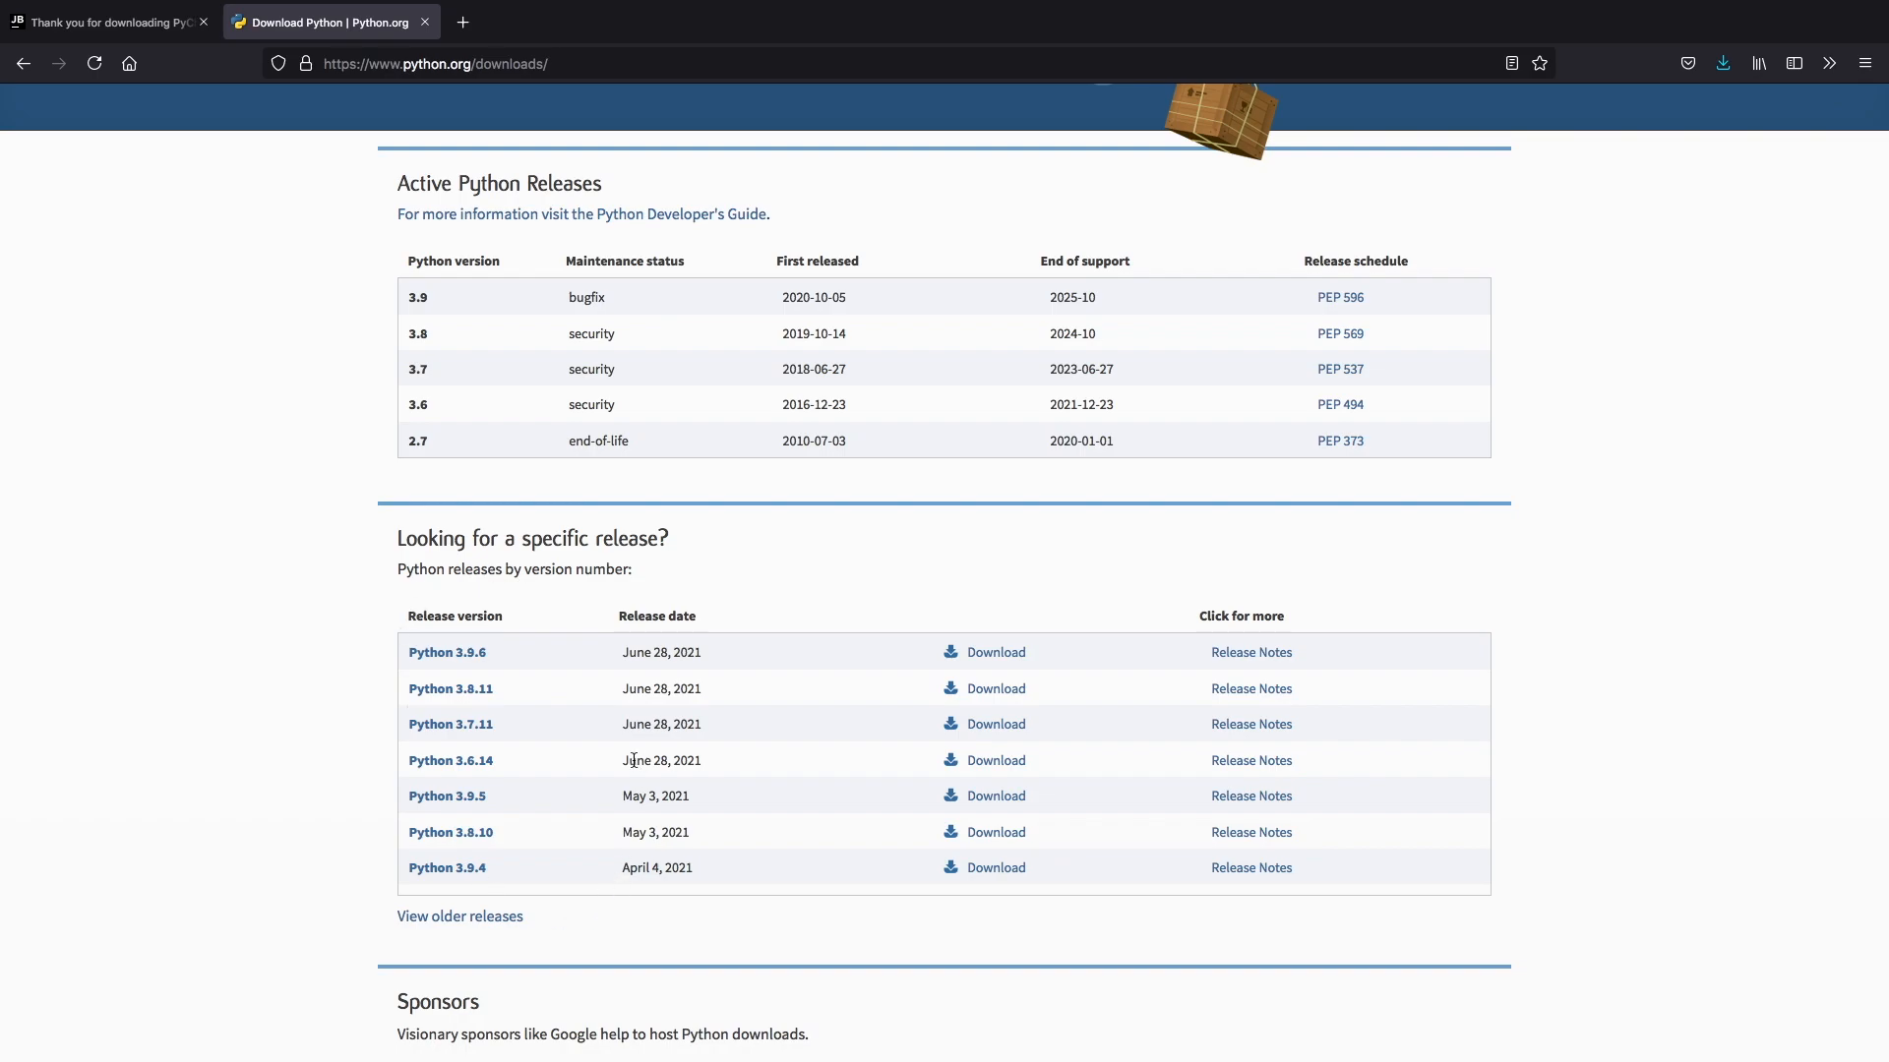
scroll(503, 288, up, 1)
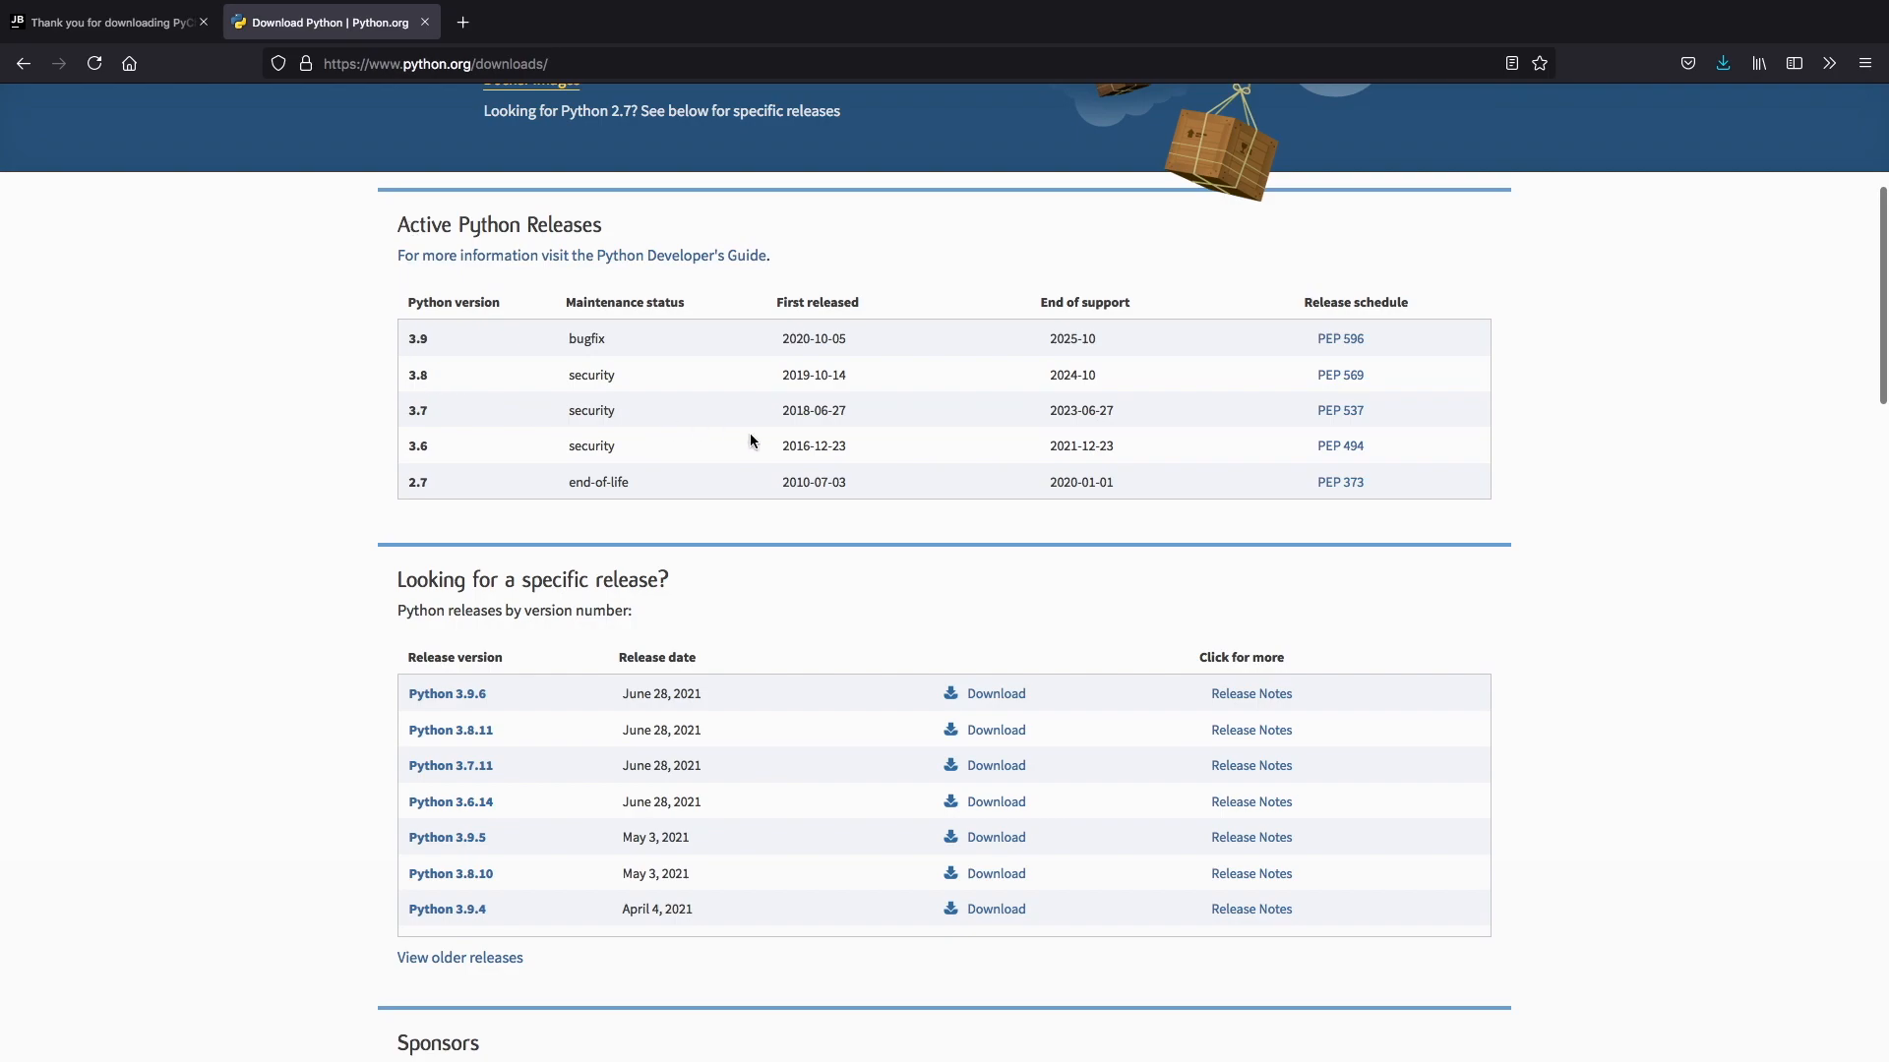
Step: Read through the Active Python Releases table, checking end-of-support dates for 3.6 to 3.9
drag(396, 226, 605, 226)
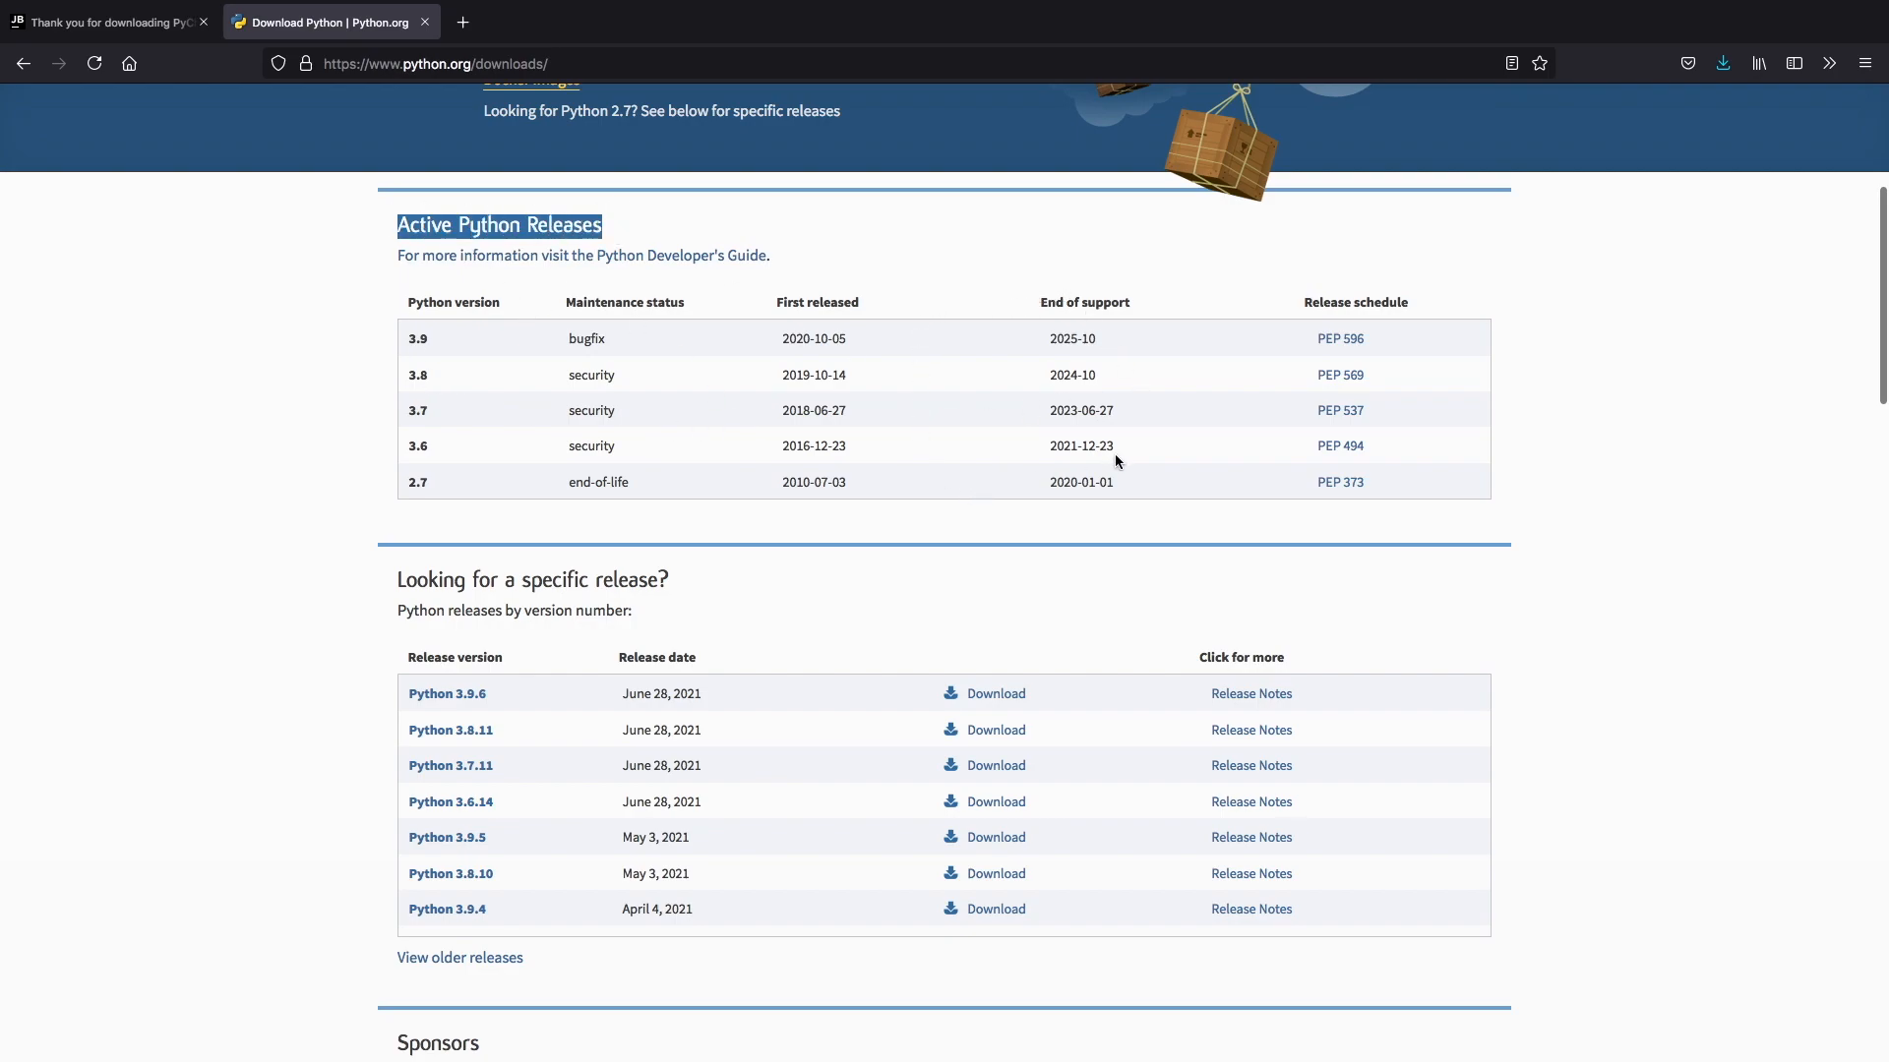
drag(1042, 446, 1129, 450)
click(1194, 502)
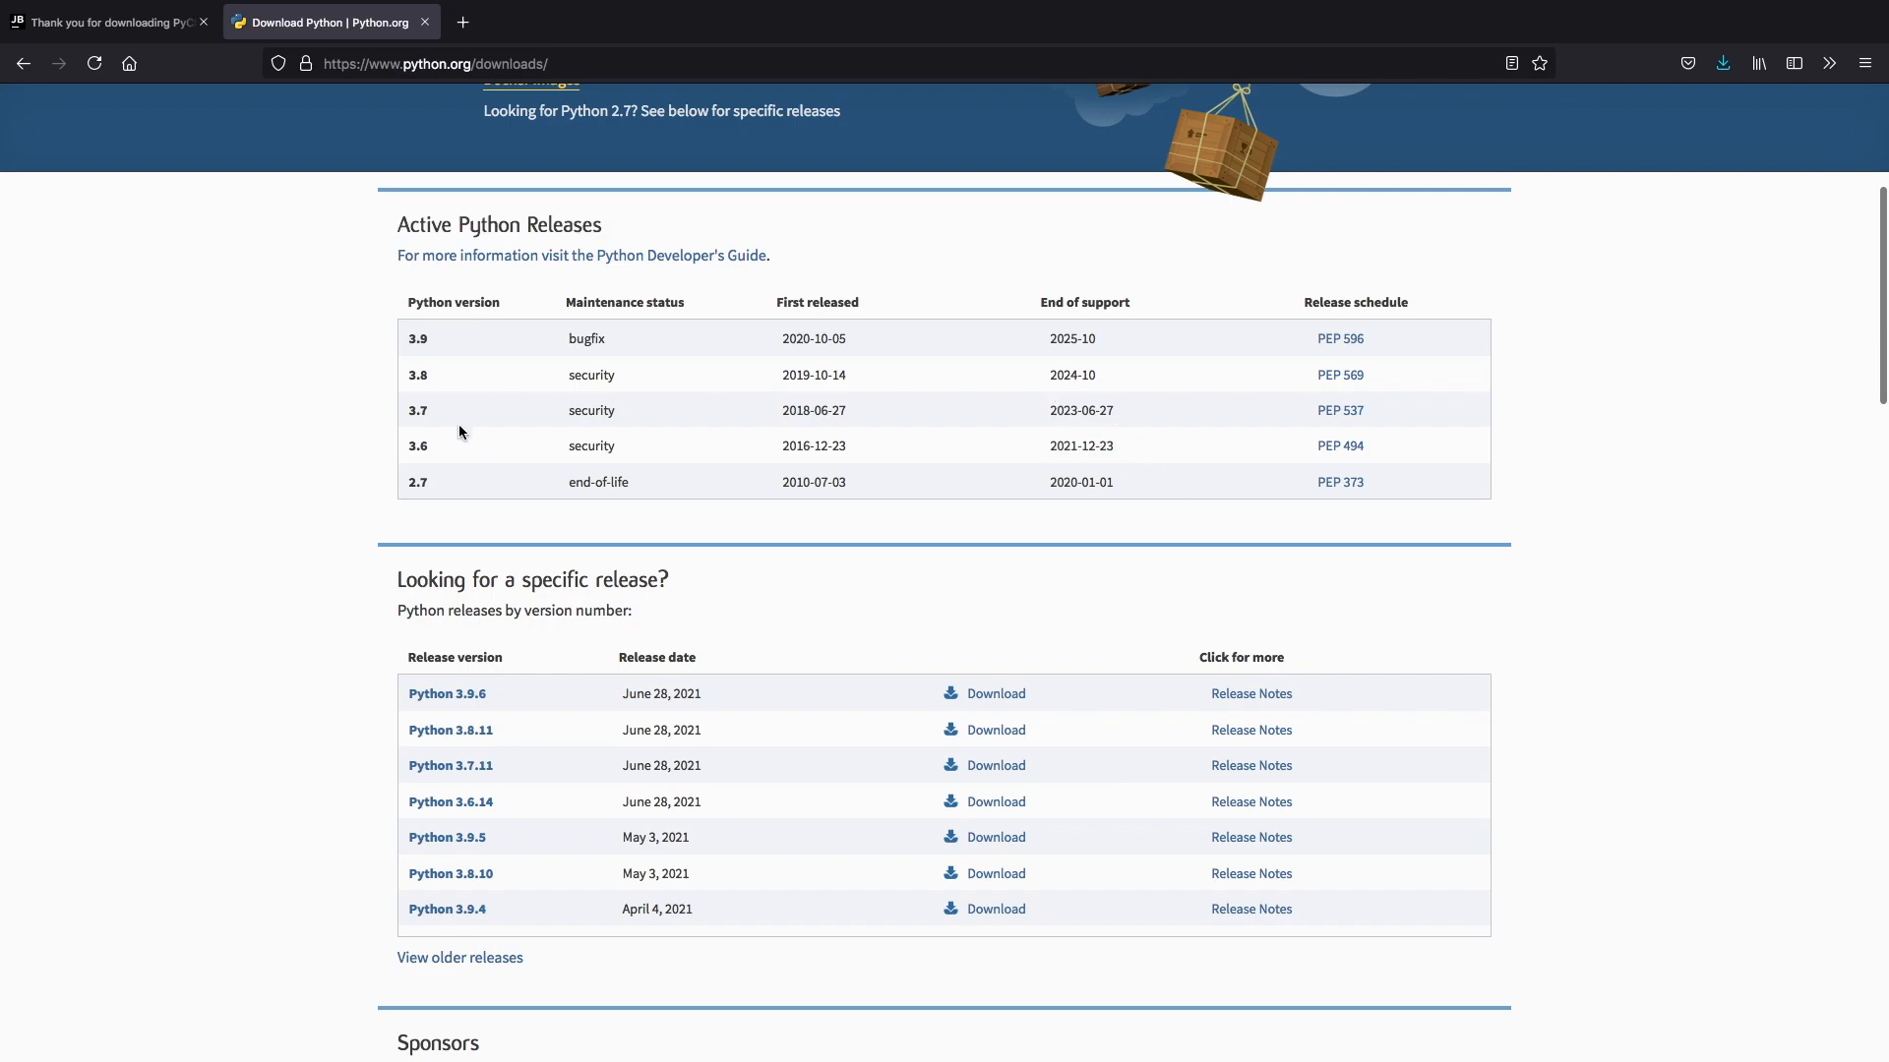
drag(1038, 418, 1149, 419)
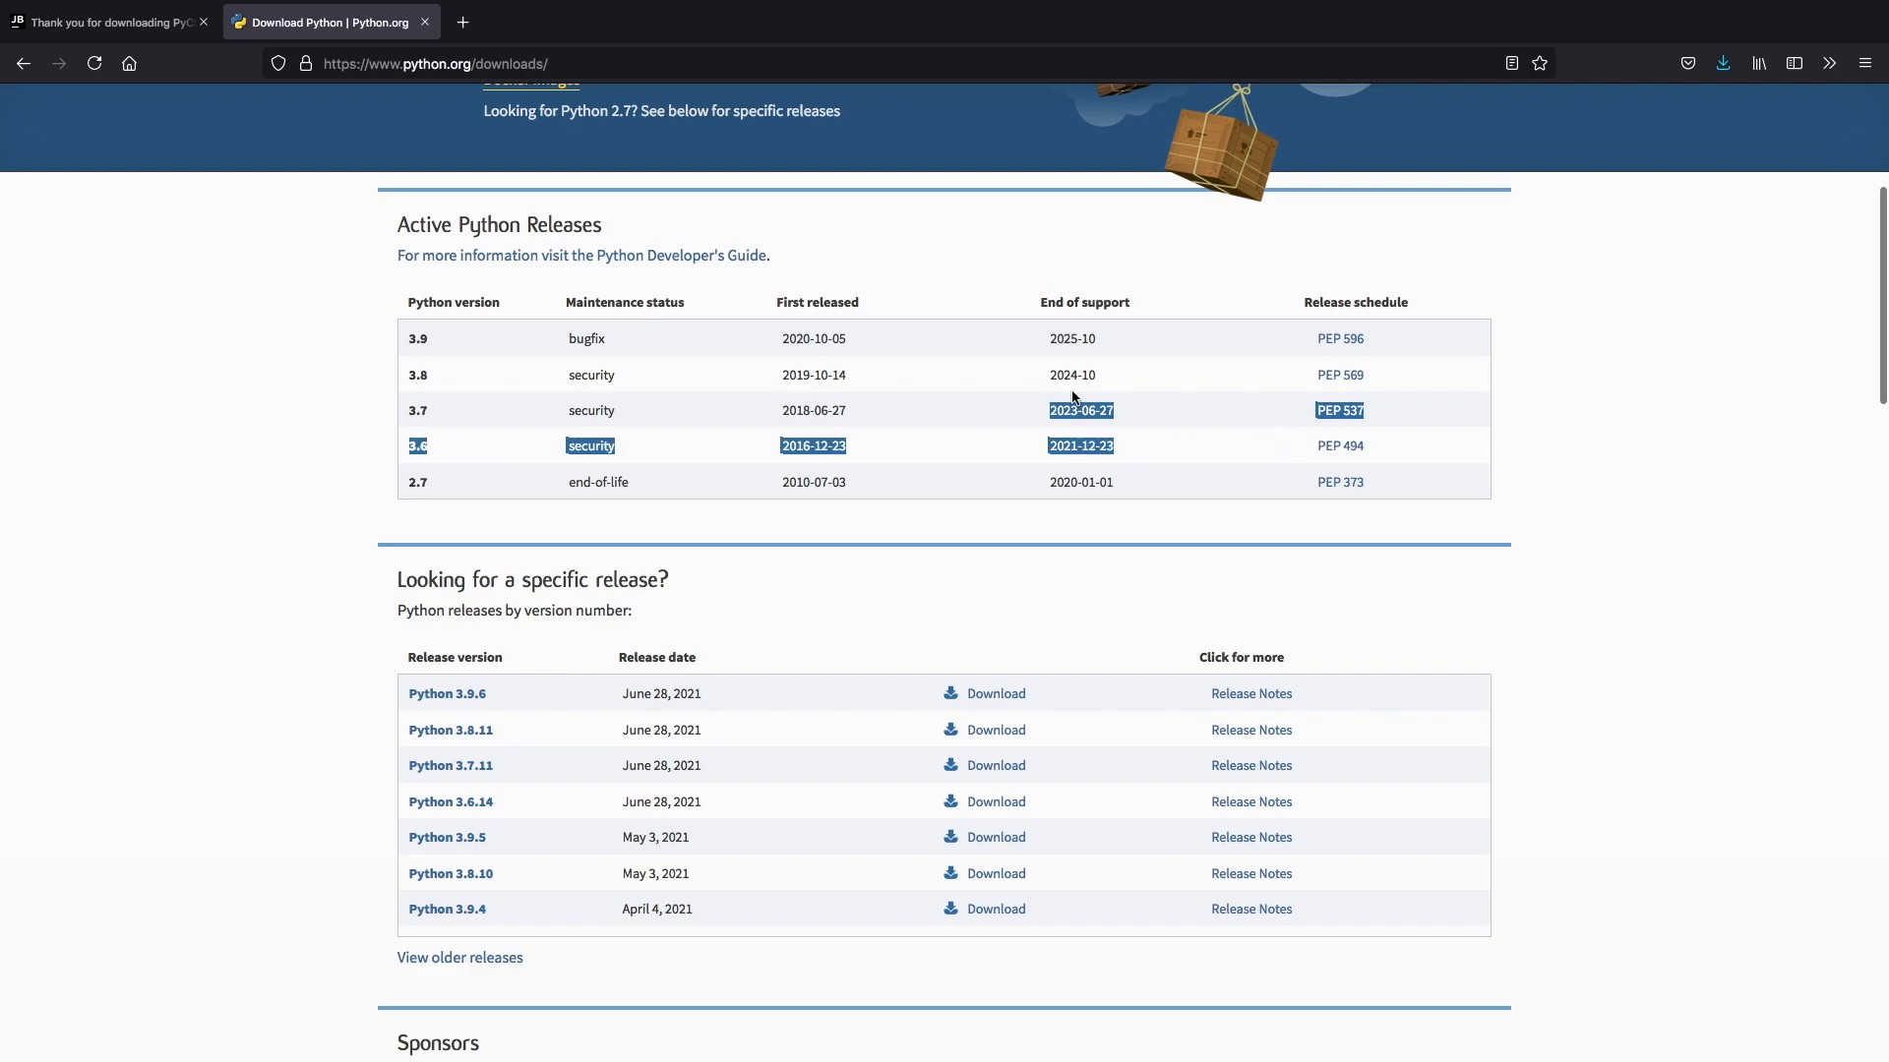
drag(1047, 379, 1084, 355)
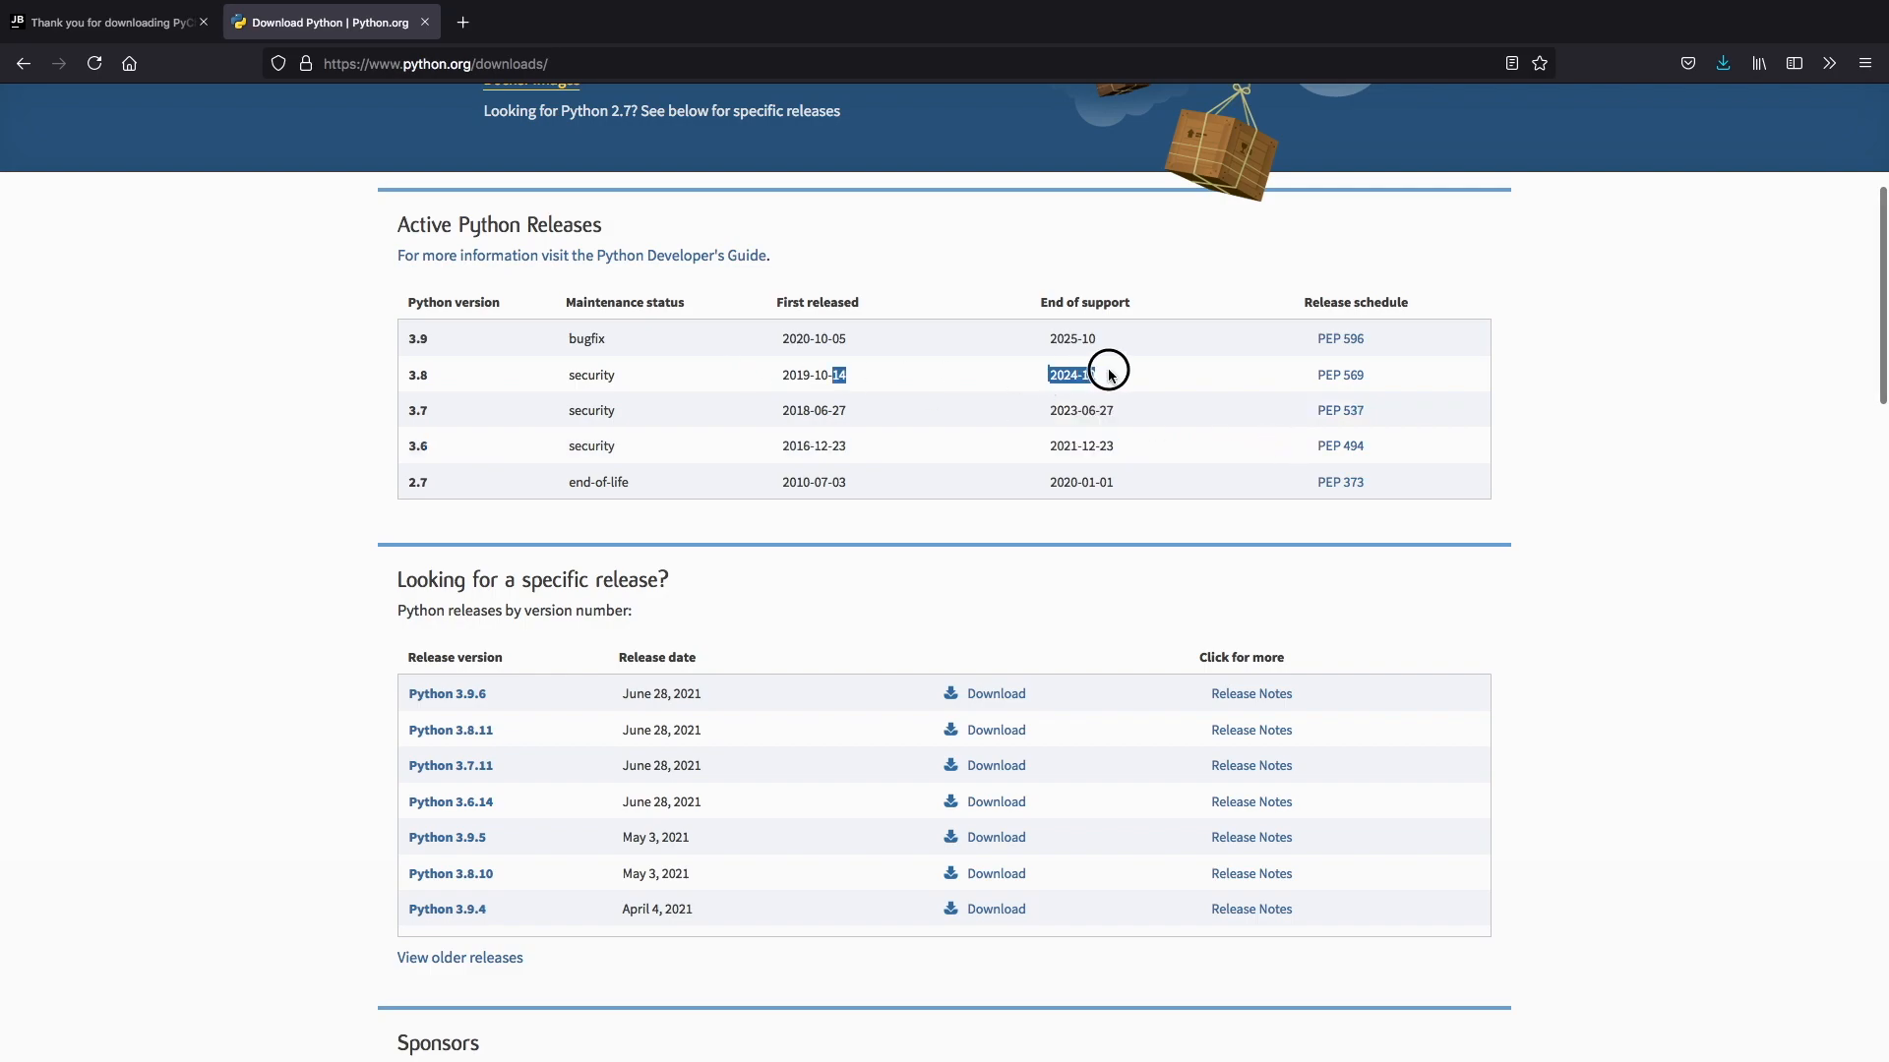
click(1084, 358)
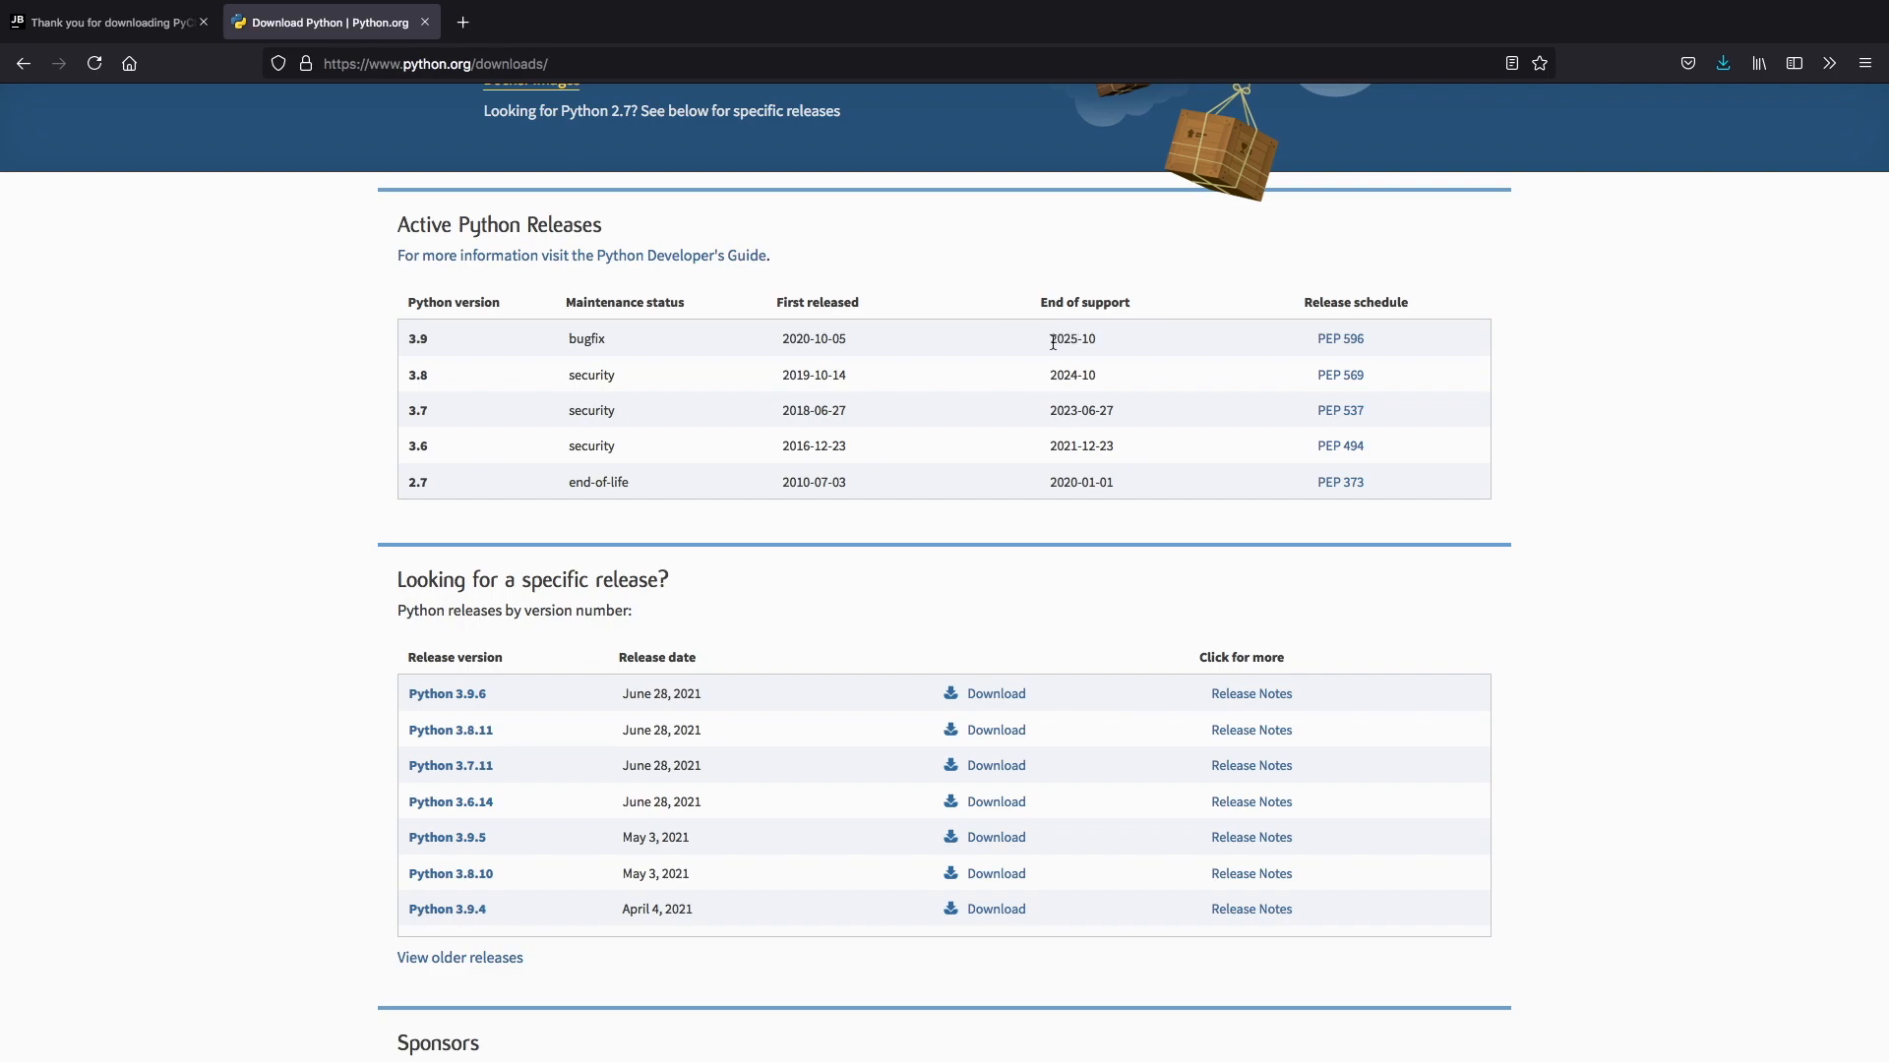
drag(1048, 337, 1092, 340)
click(1162, 420)
scroll(1643, 743, up, 3)
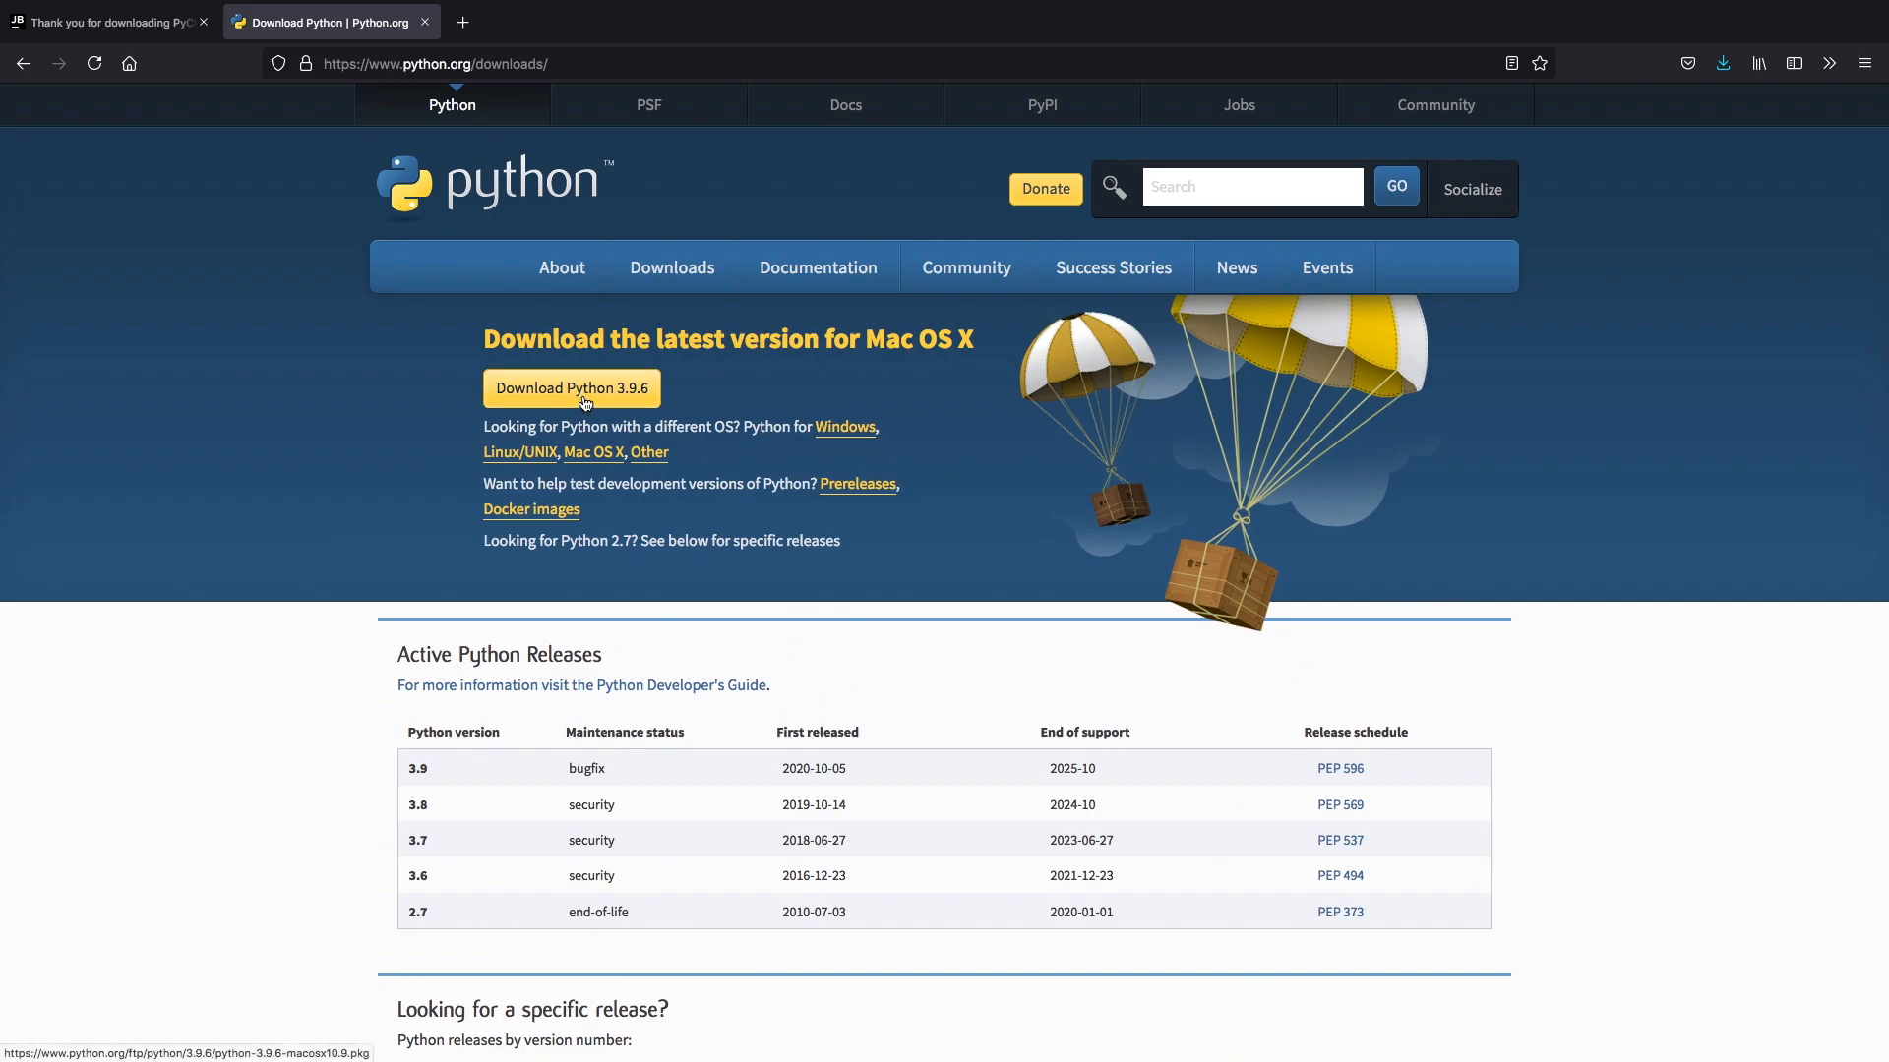
Step: Download the Python 3.9.6 macOS installer and begin a new PyCharm project
click(586, 396)
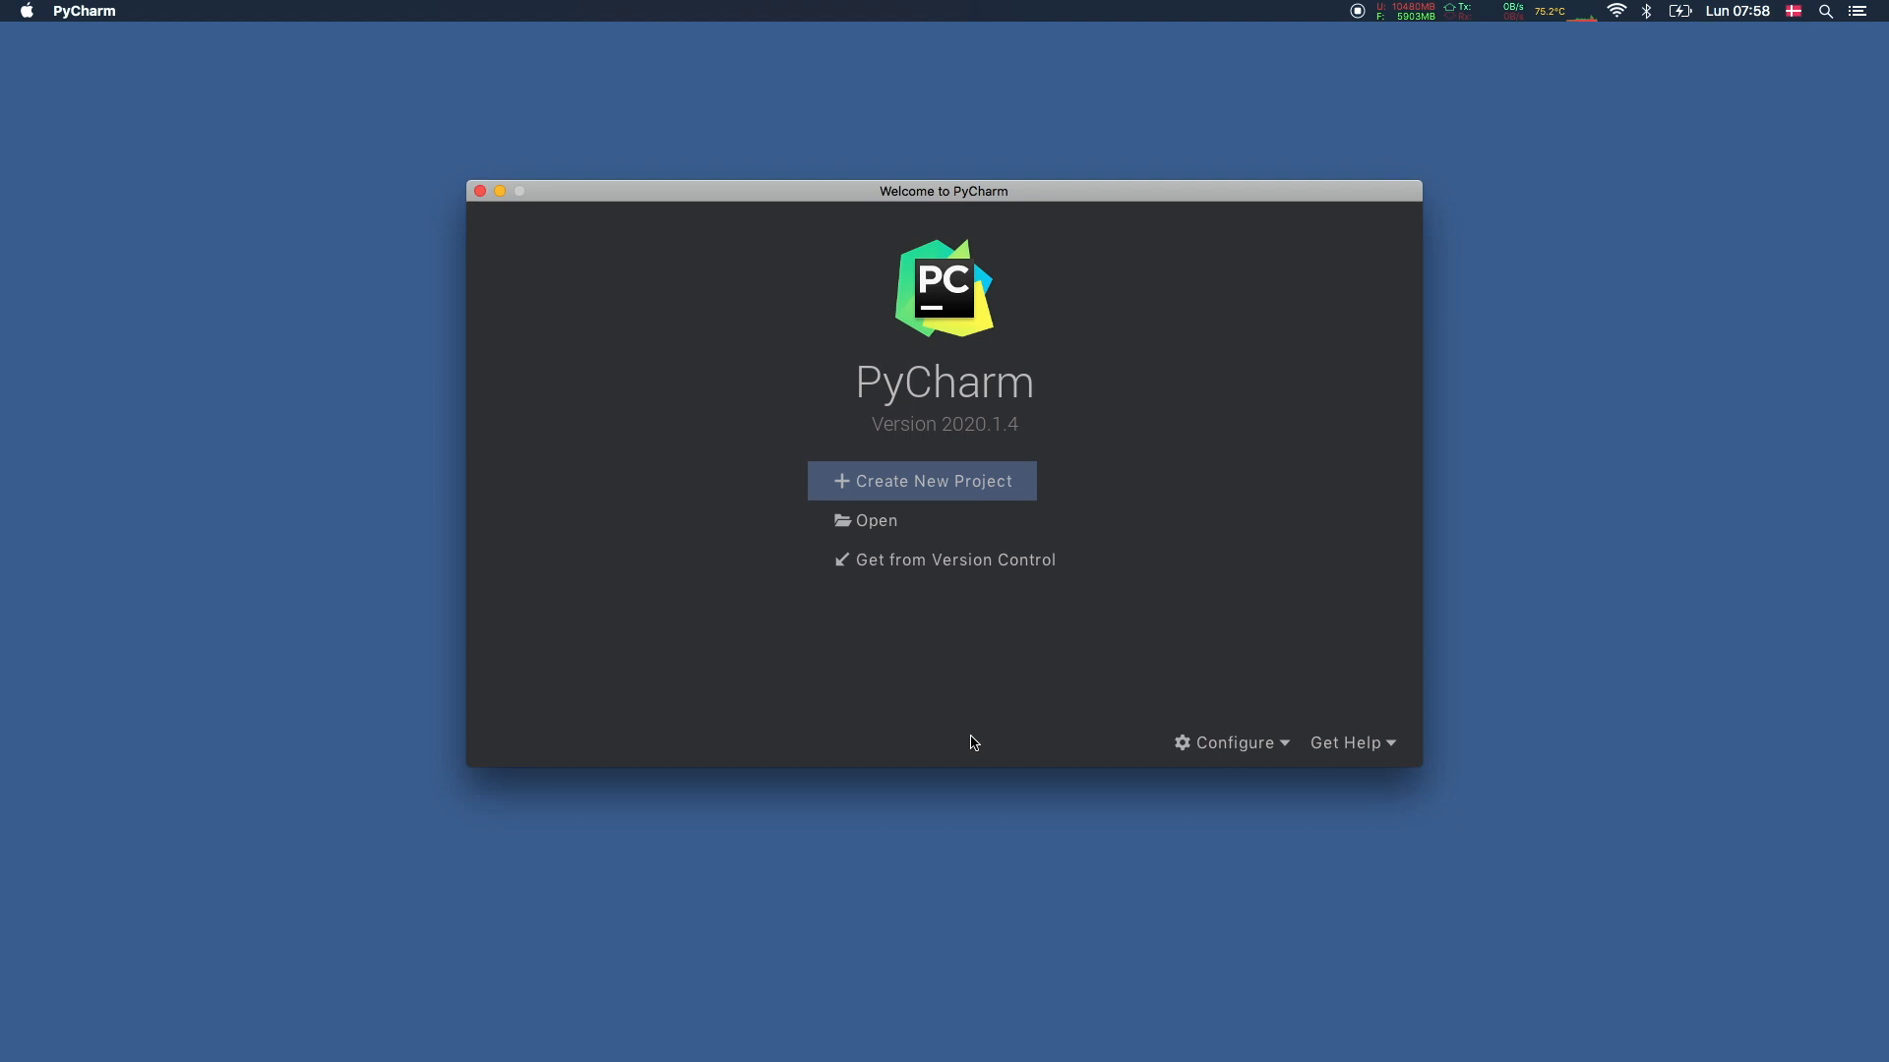
click(869, 483)
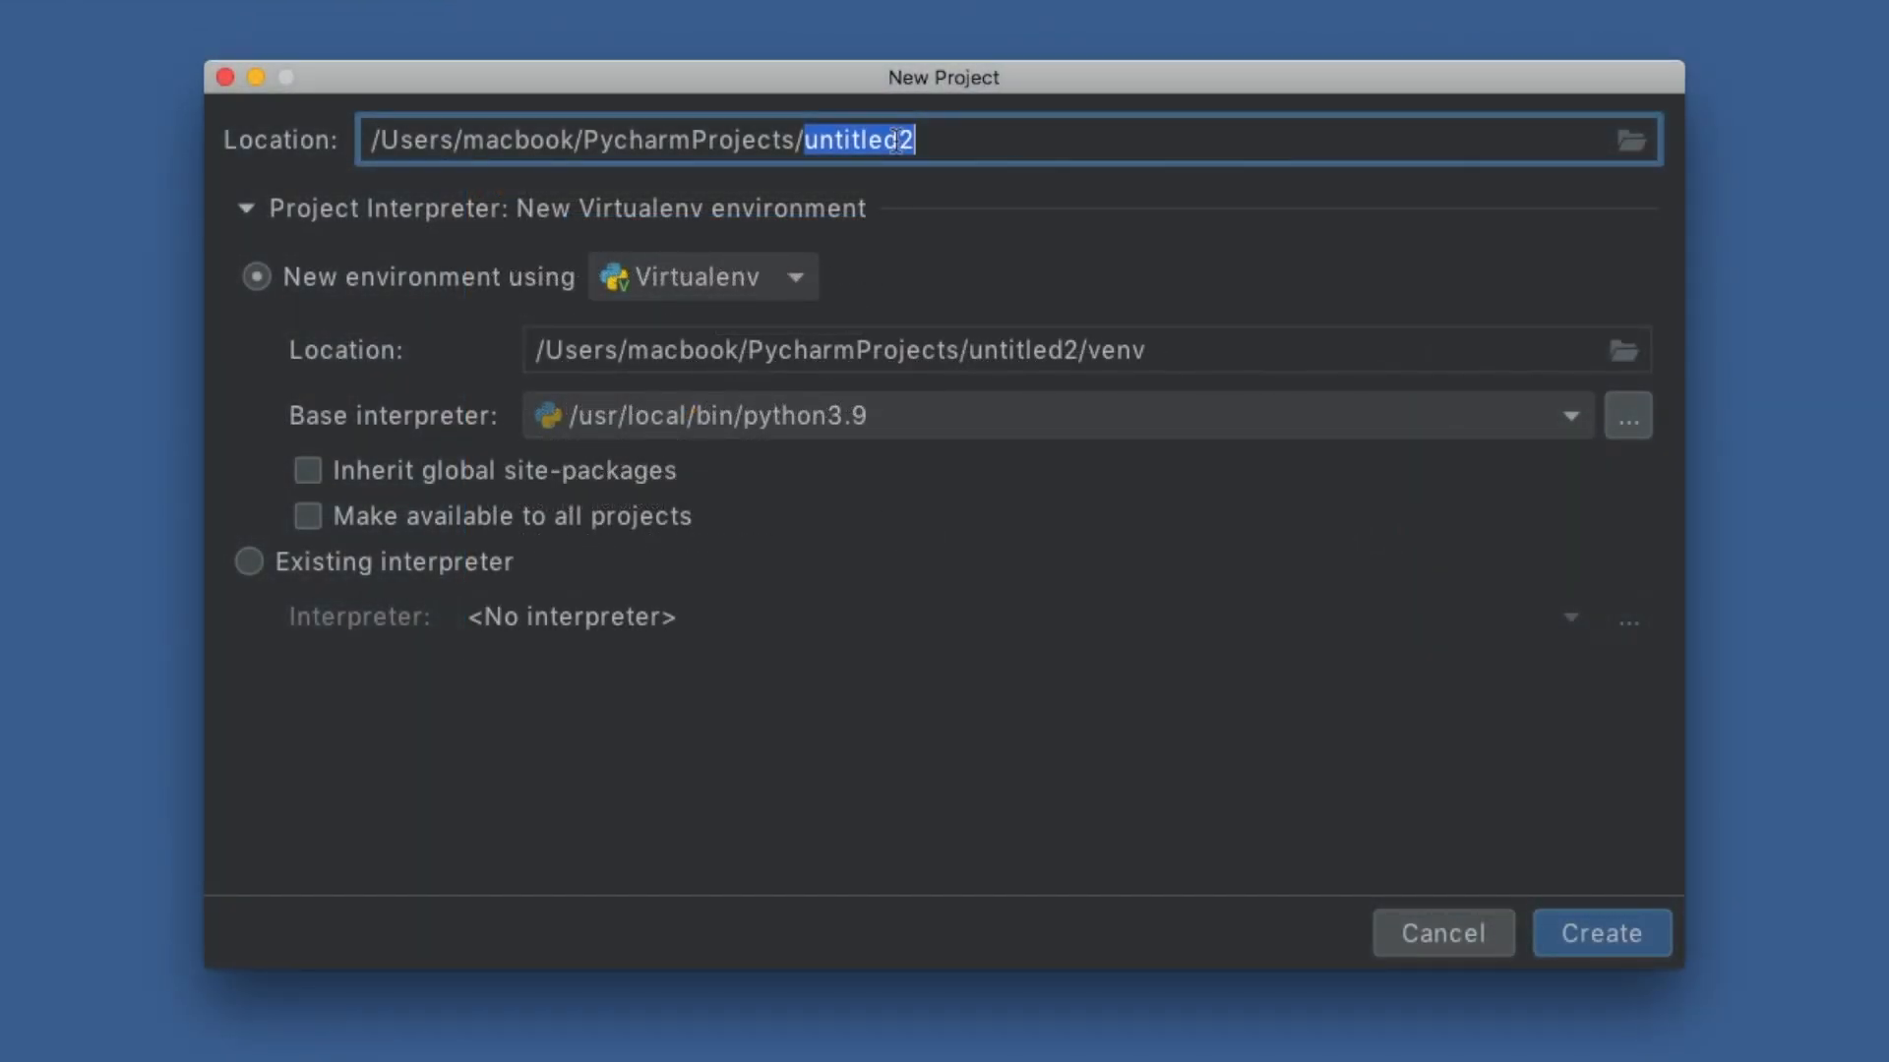
text(firstproject)
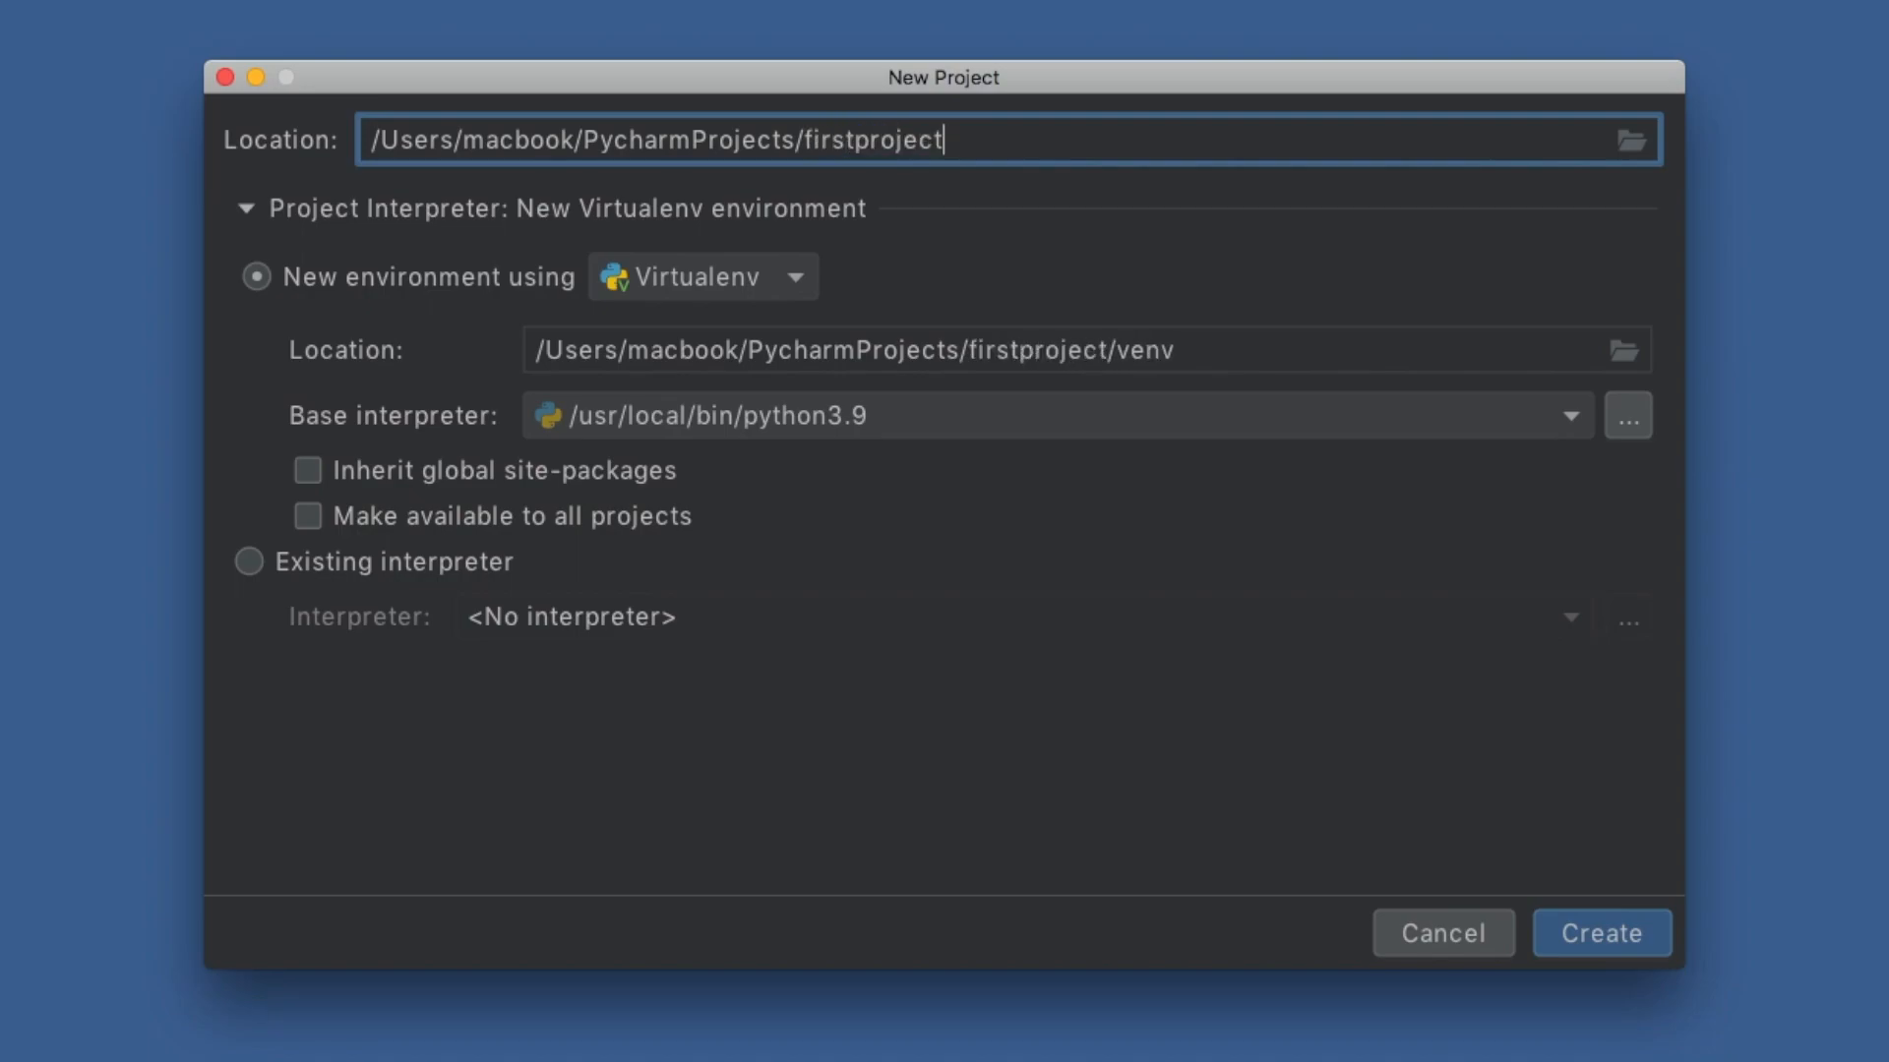
text(udemy)
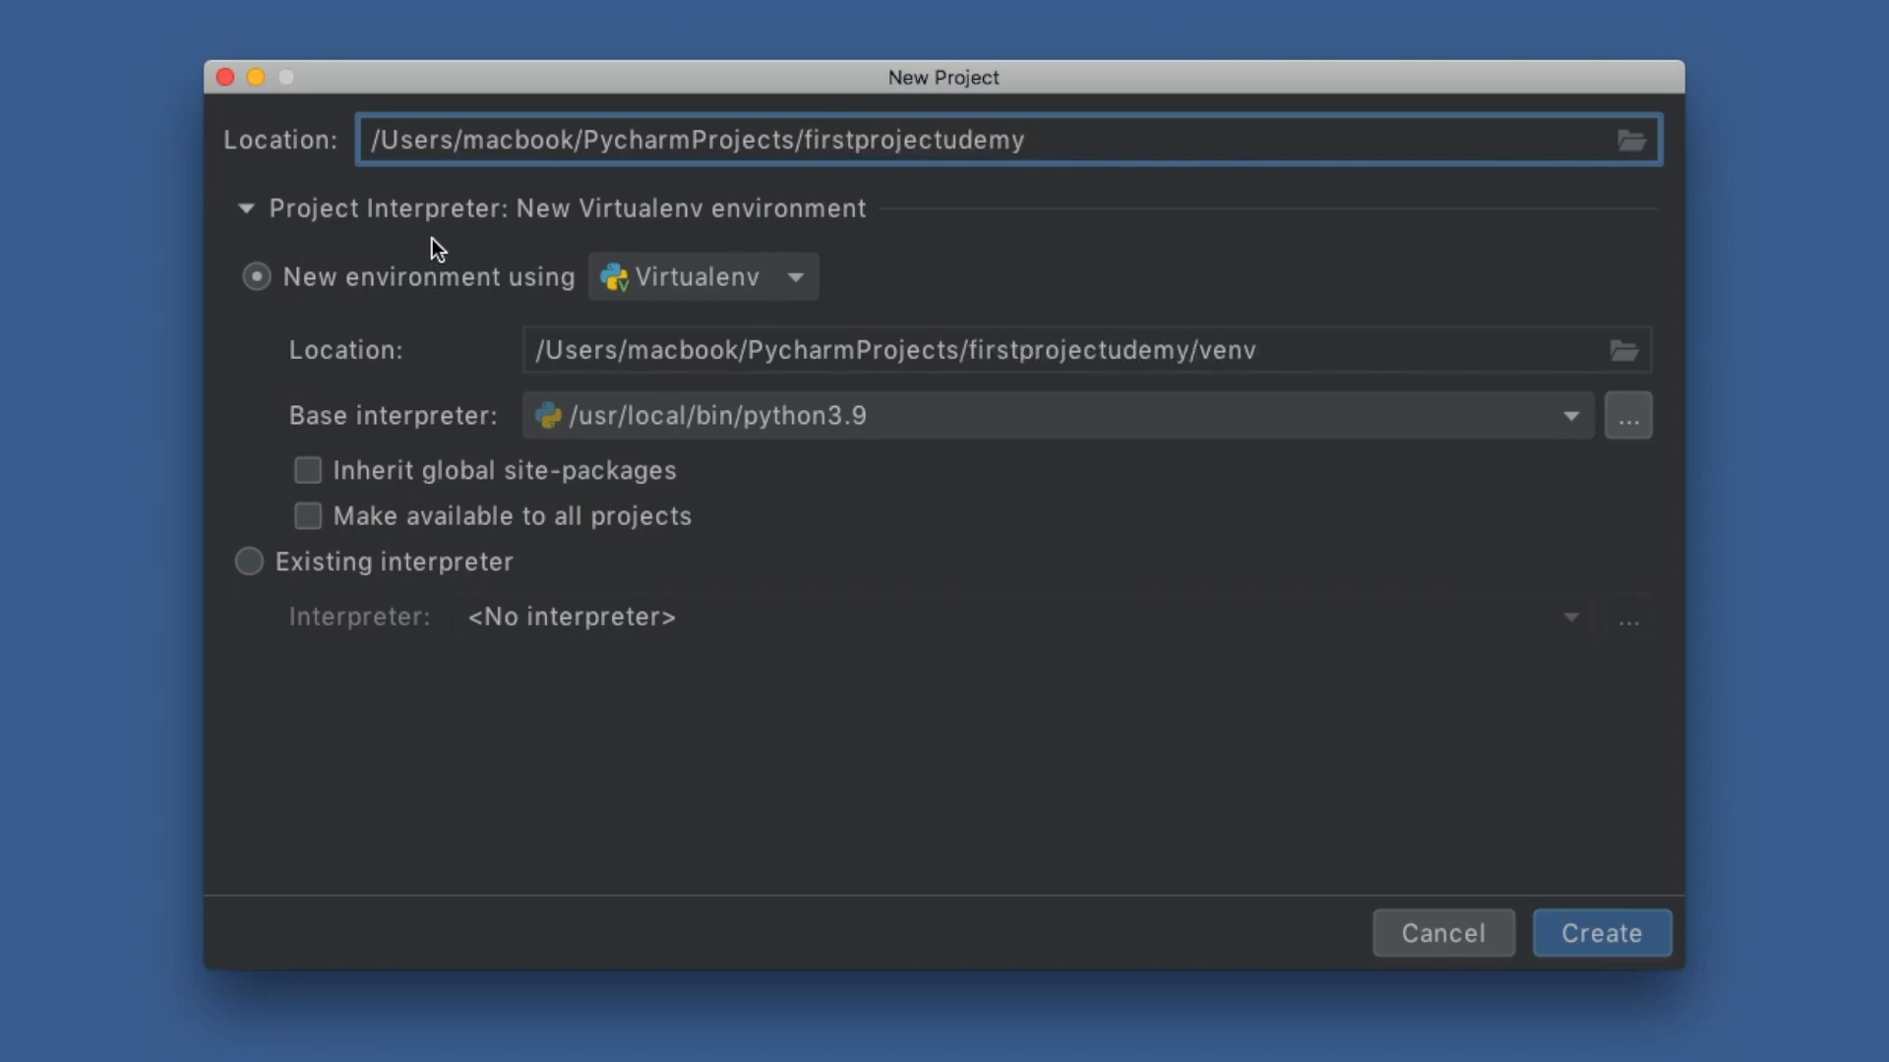
Step: Create the project with a new Virtualenv environment using Python 3.9 as base interpreter
click(291, 285)
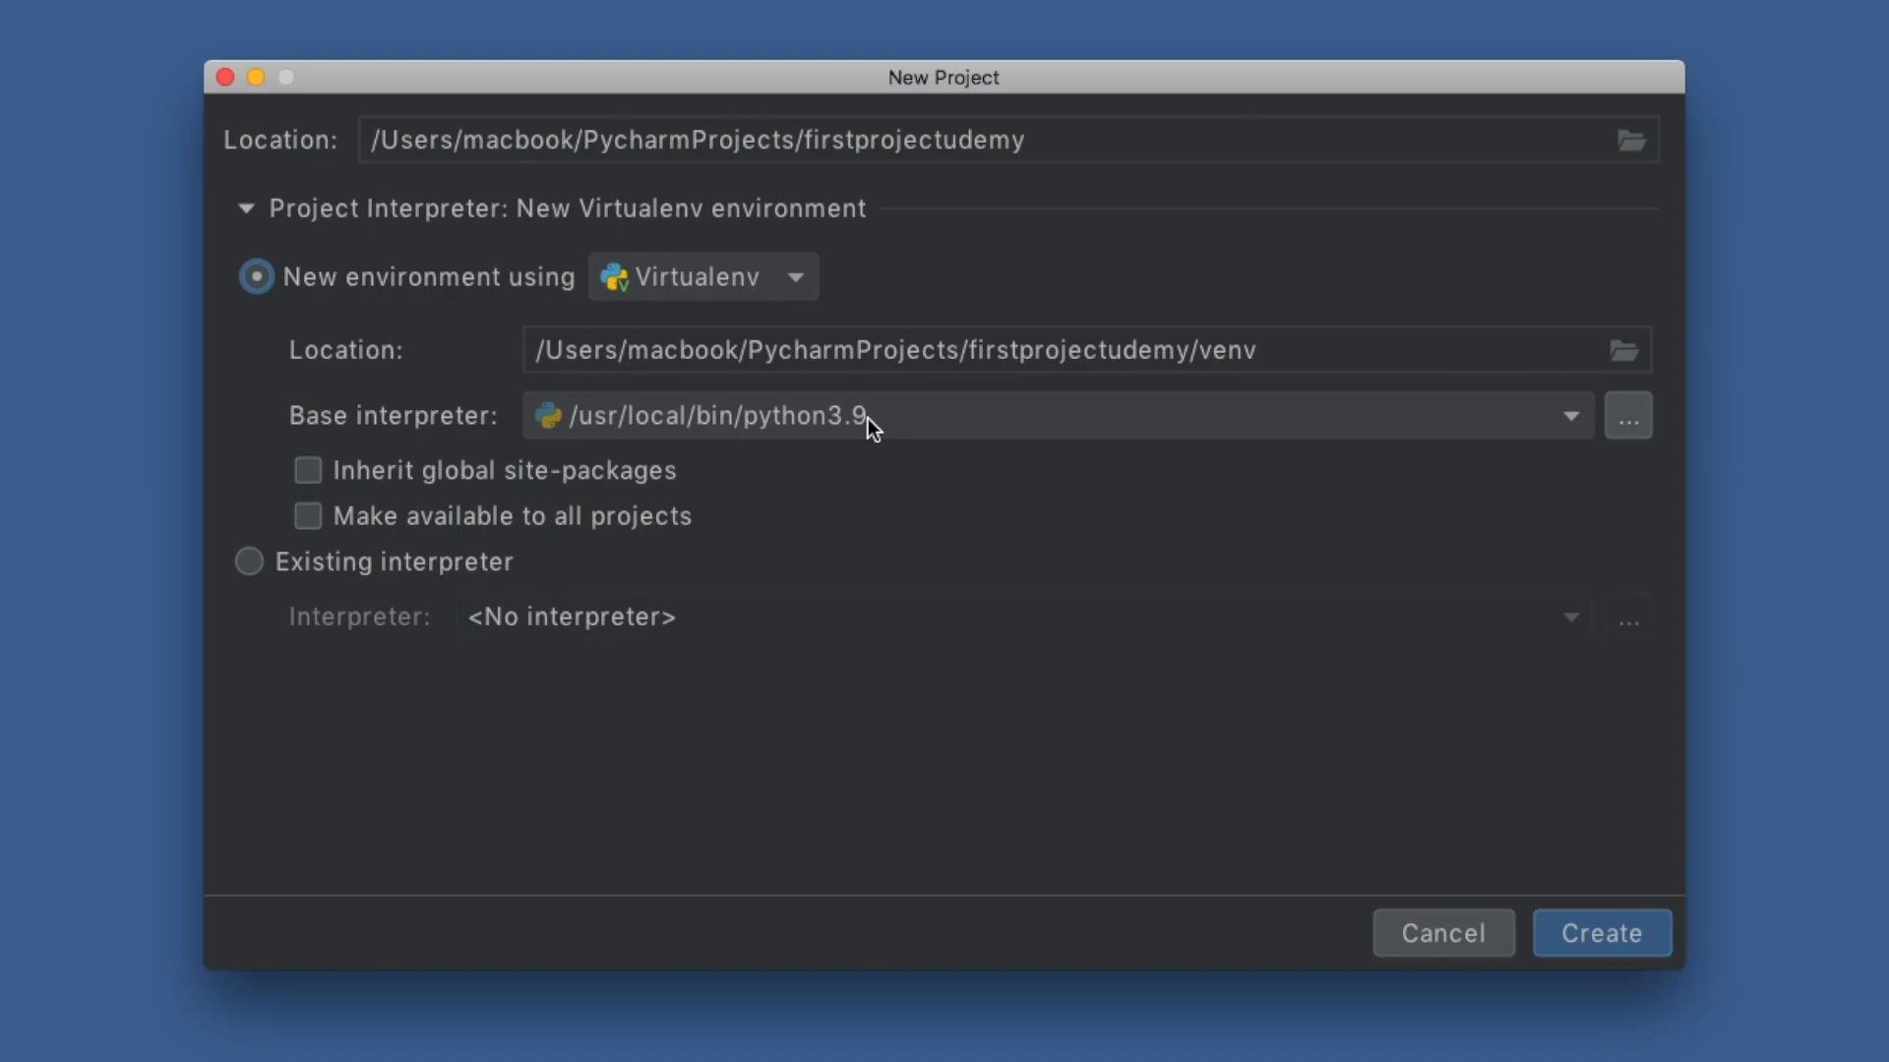
click(1542, 414)
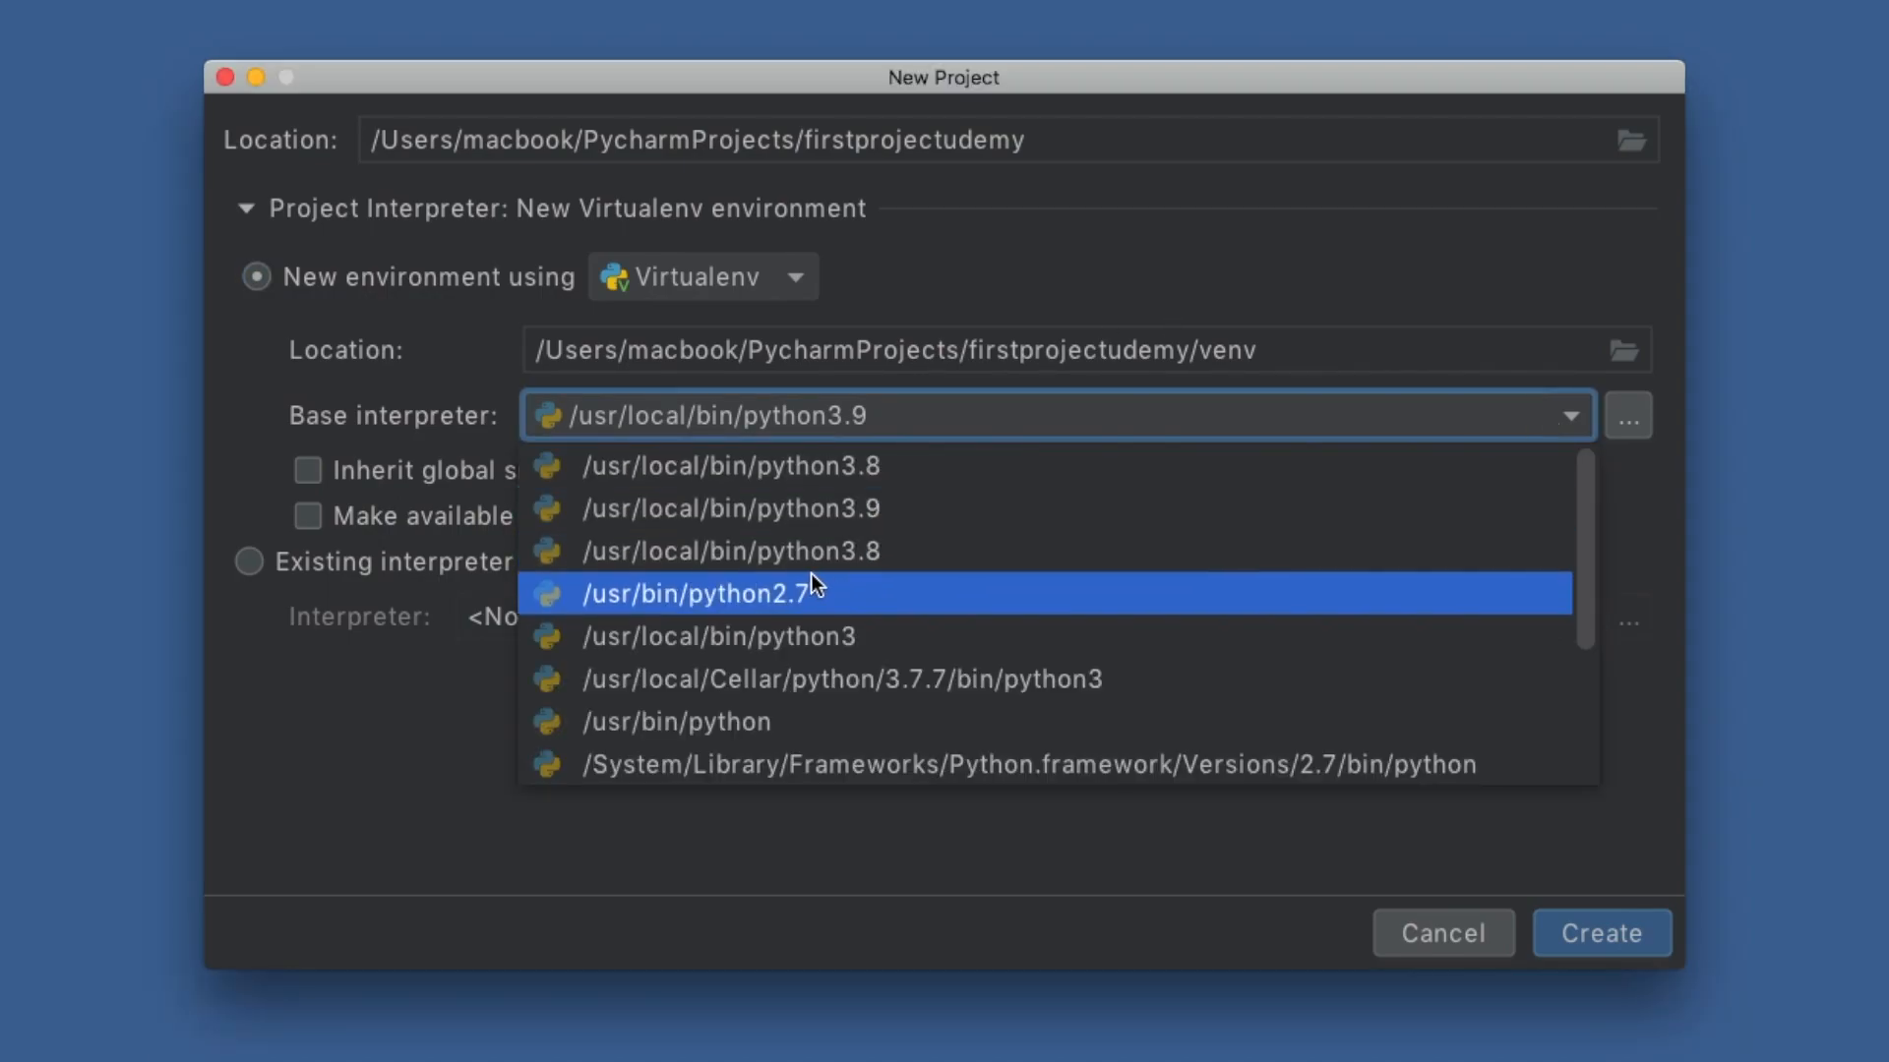
click(846, 512)
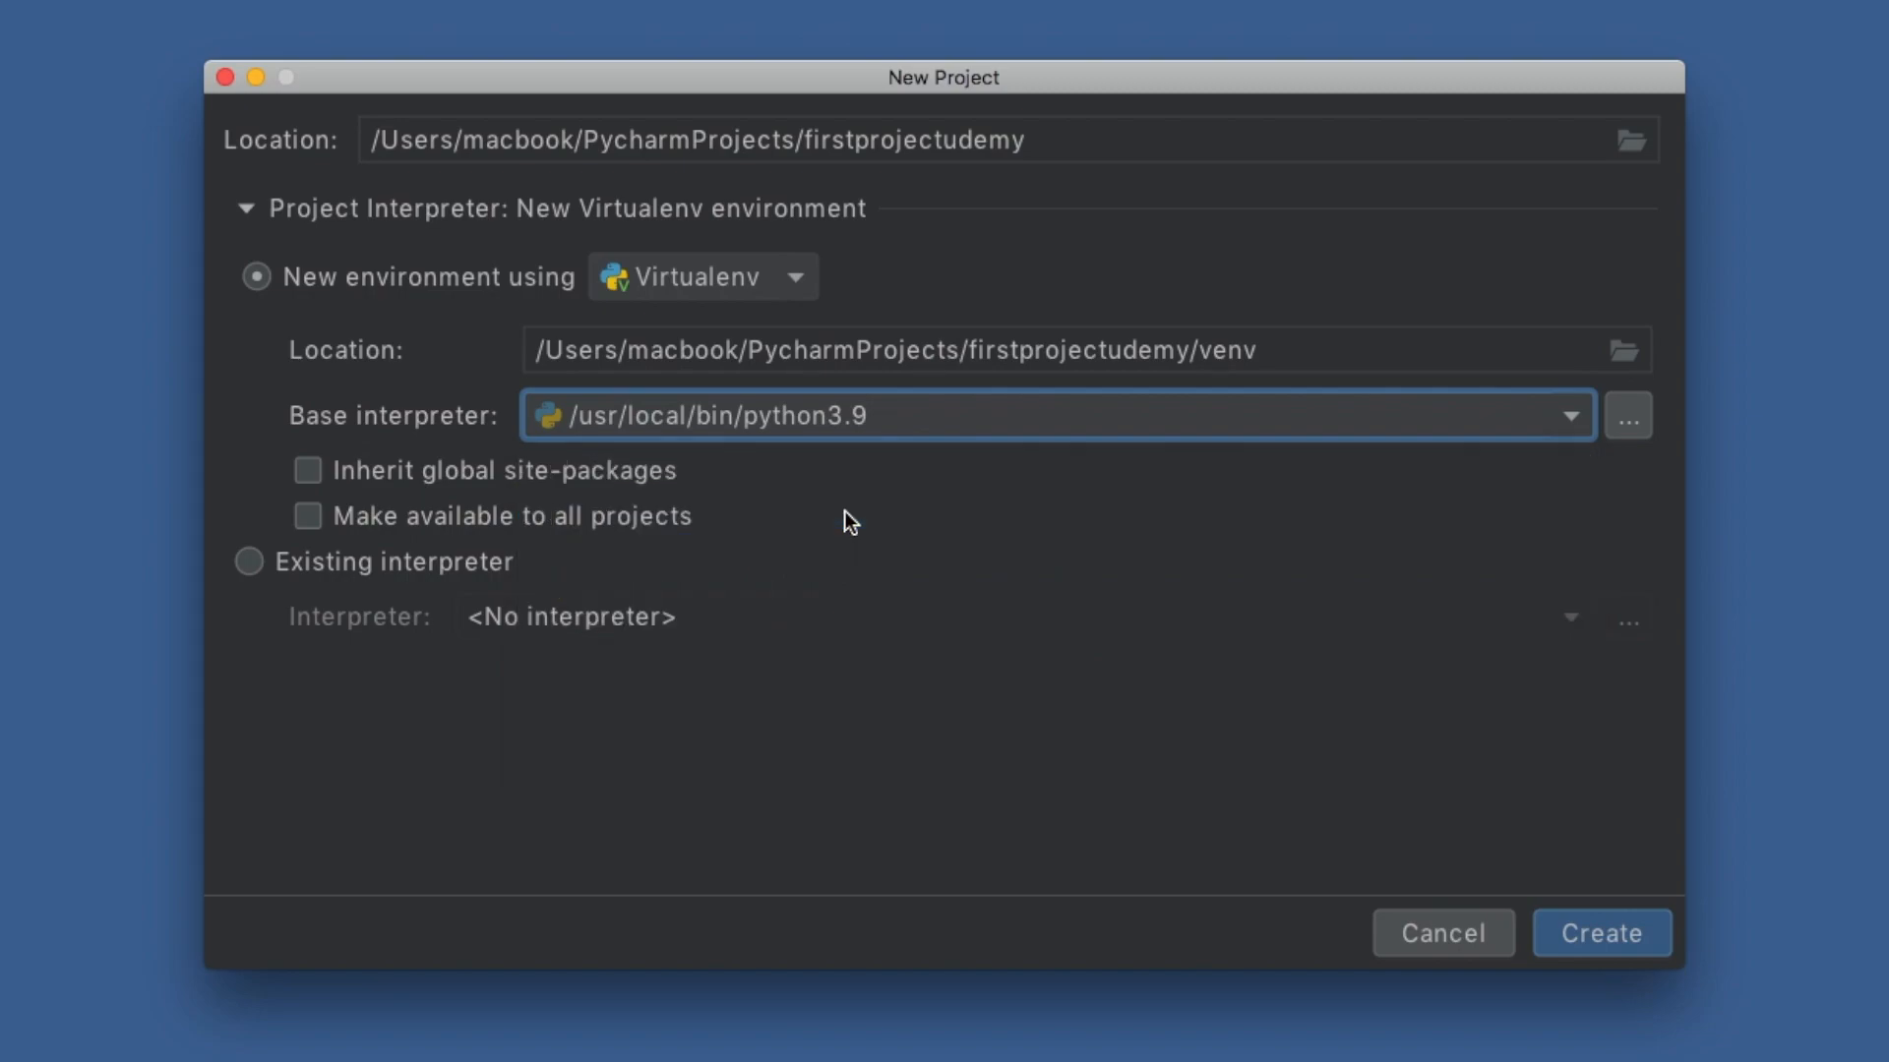
click(1591, 938)
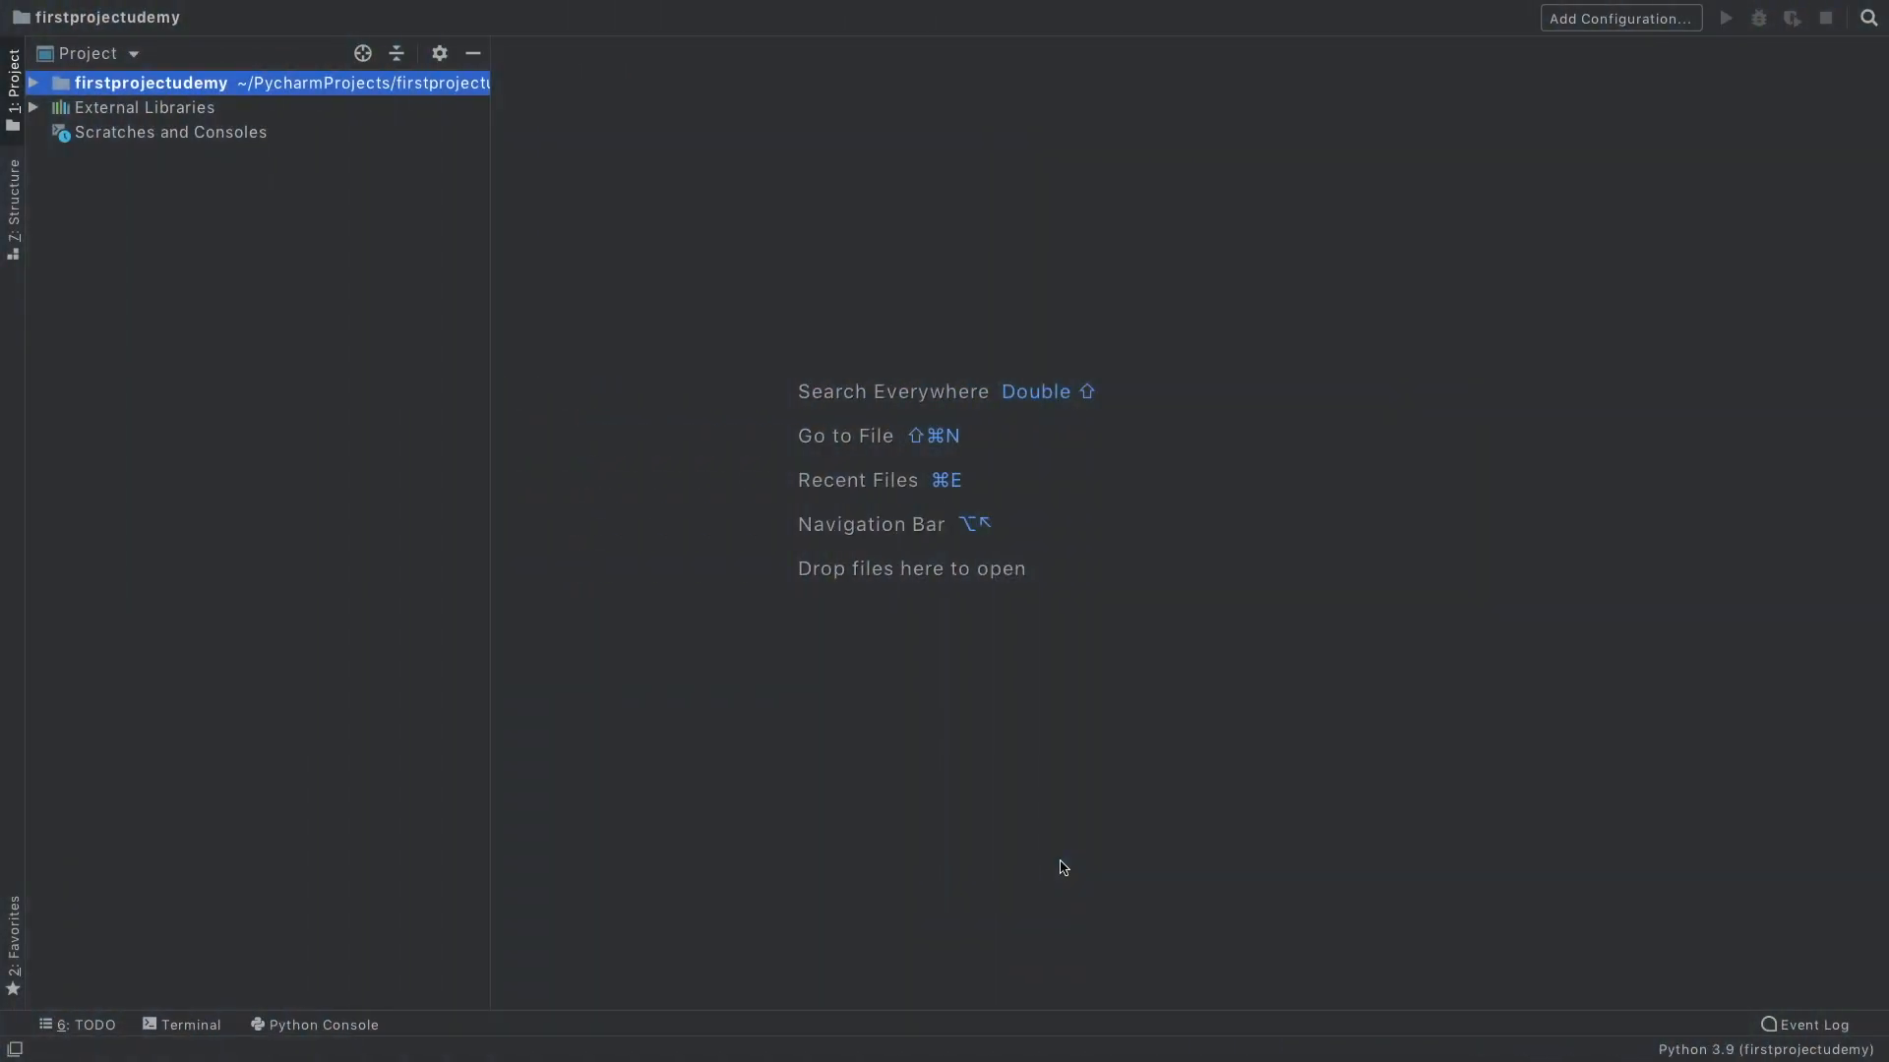
Step: From the project root's context menu, choose New > Python File
click(35, 85)
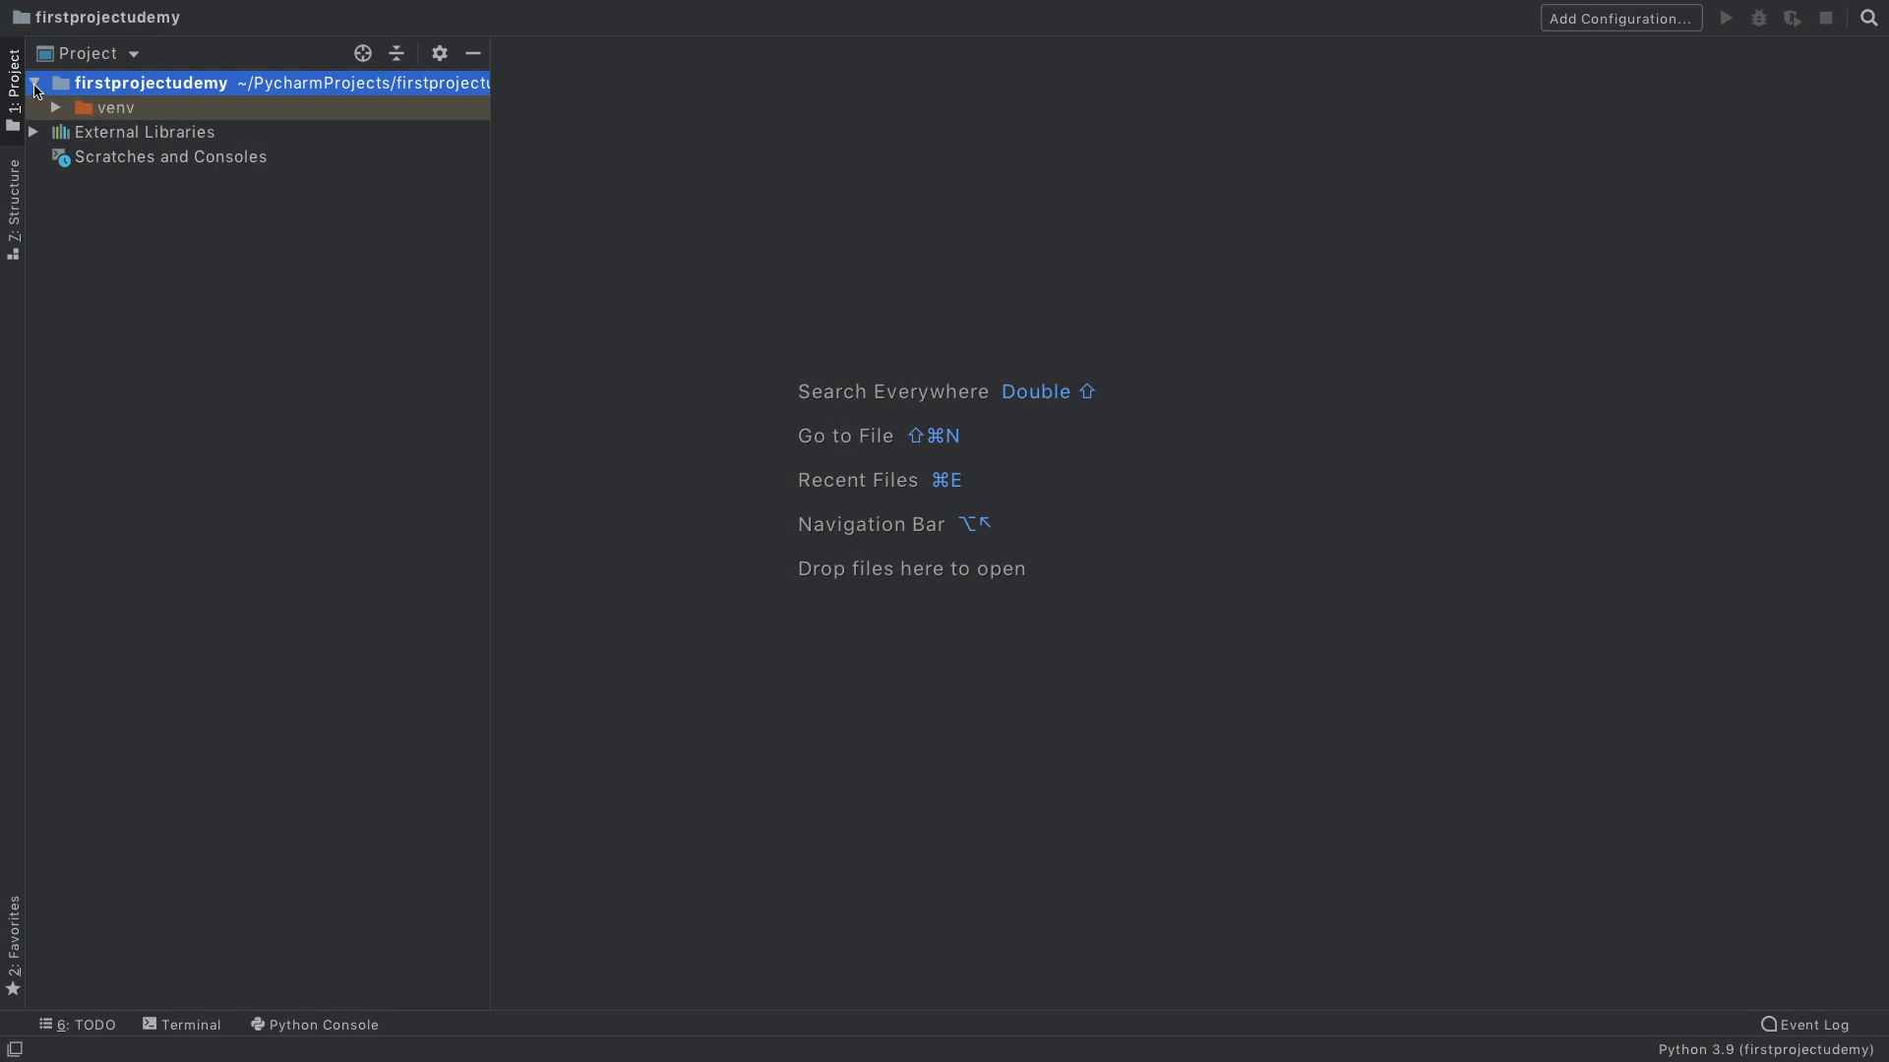
click(34, 84)
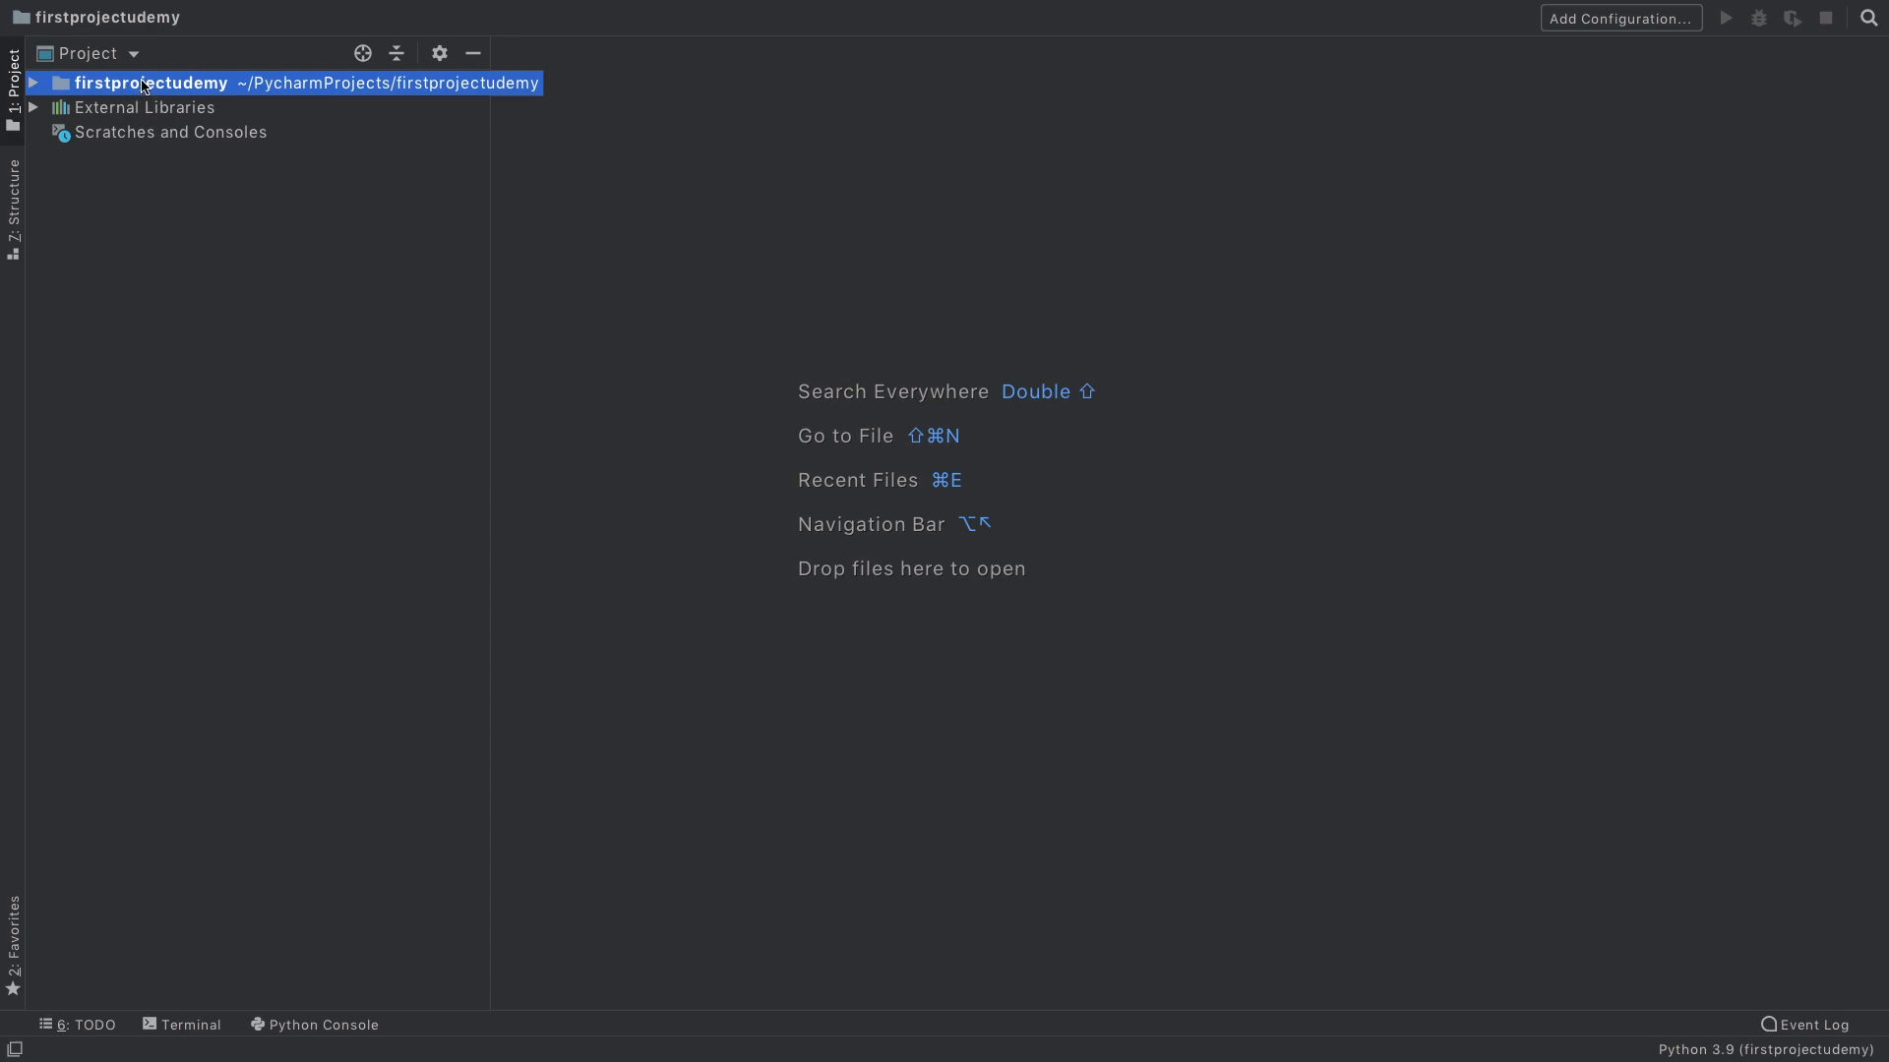
right_click(144, 86)
mouse_move(258, 99)
click(474, 210)
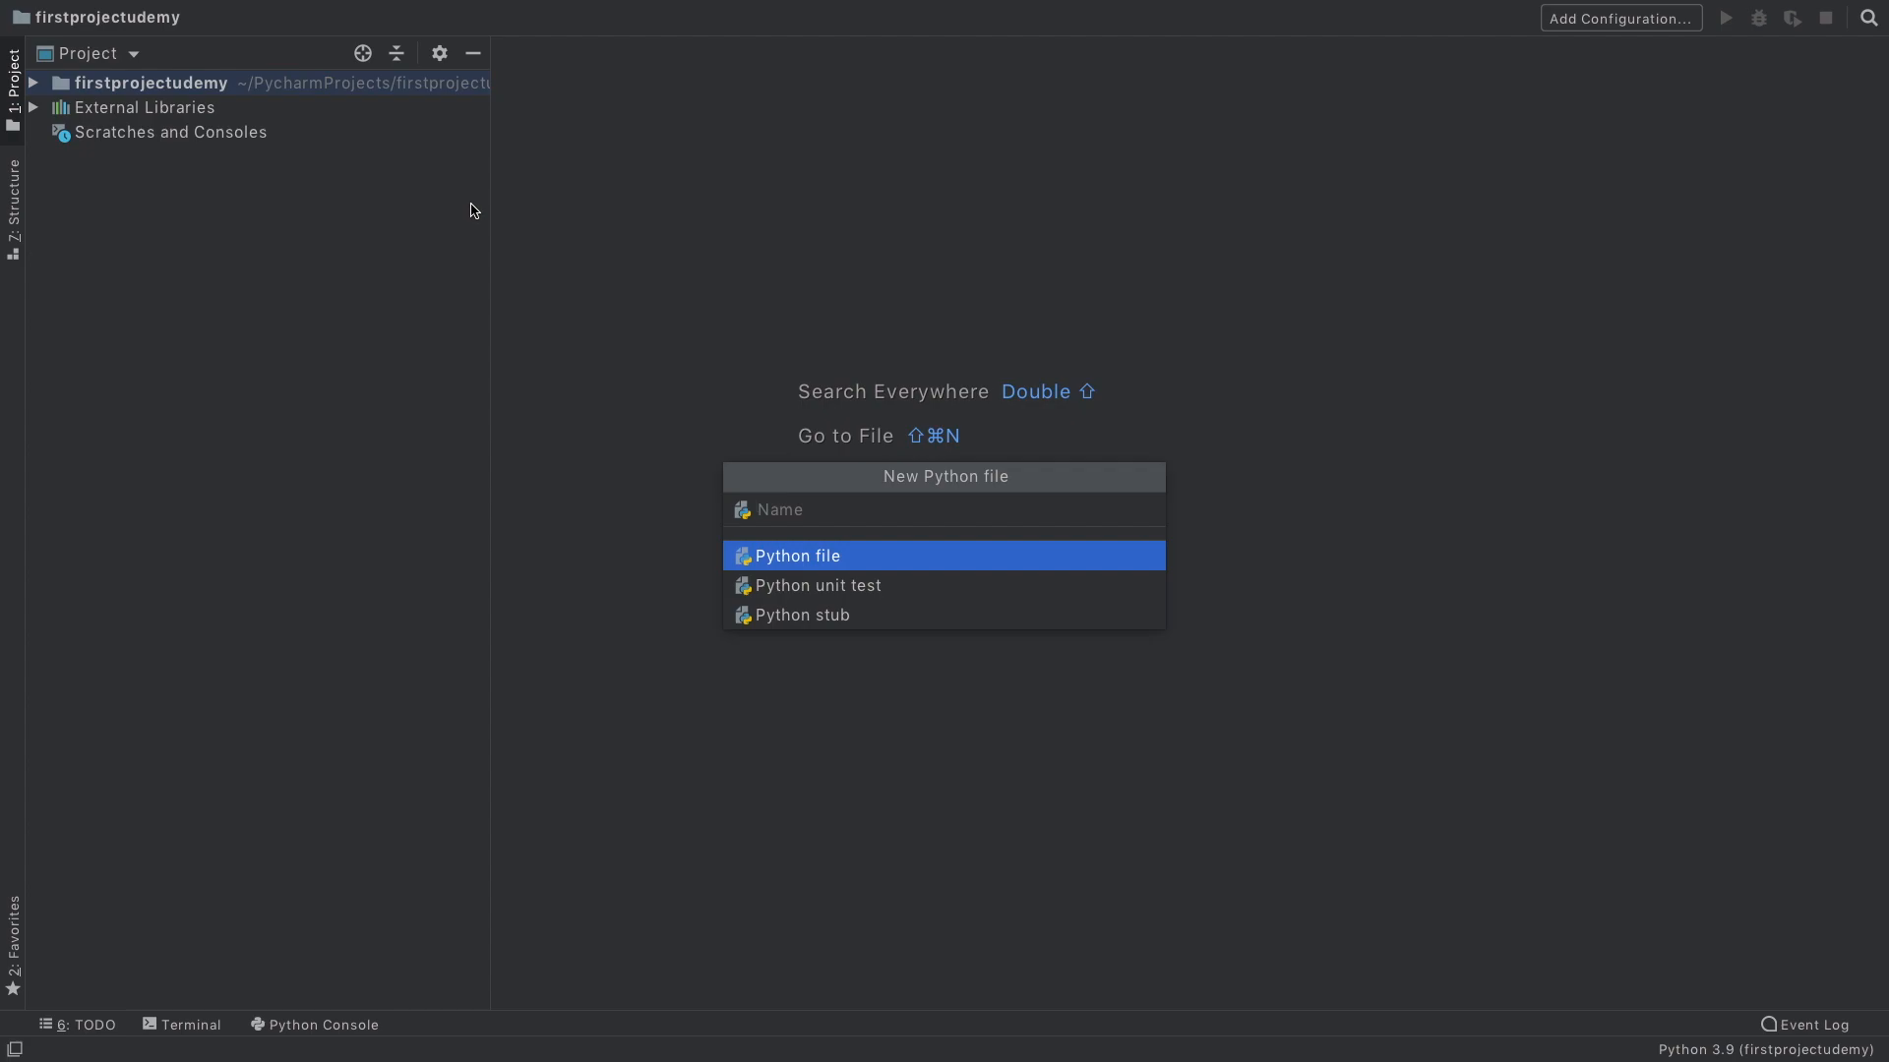
text(main.py)
Step: Name the file main.py, write print('Hello World!') and run the script
key(Return)
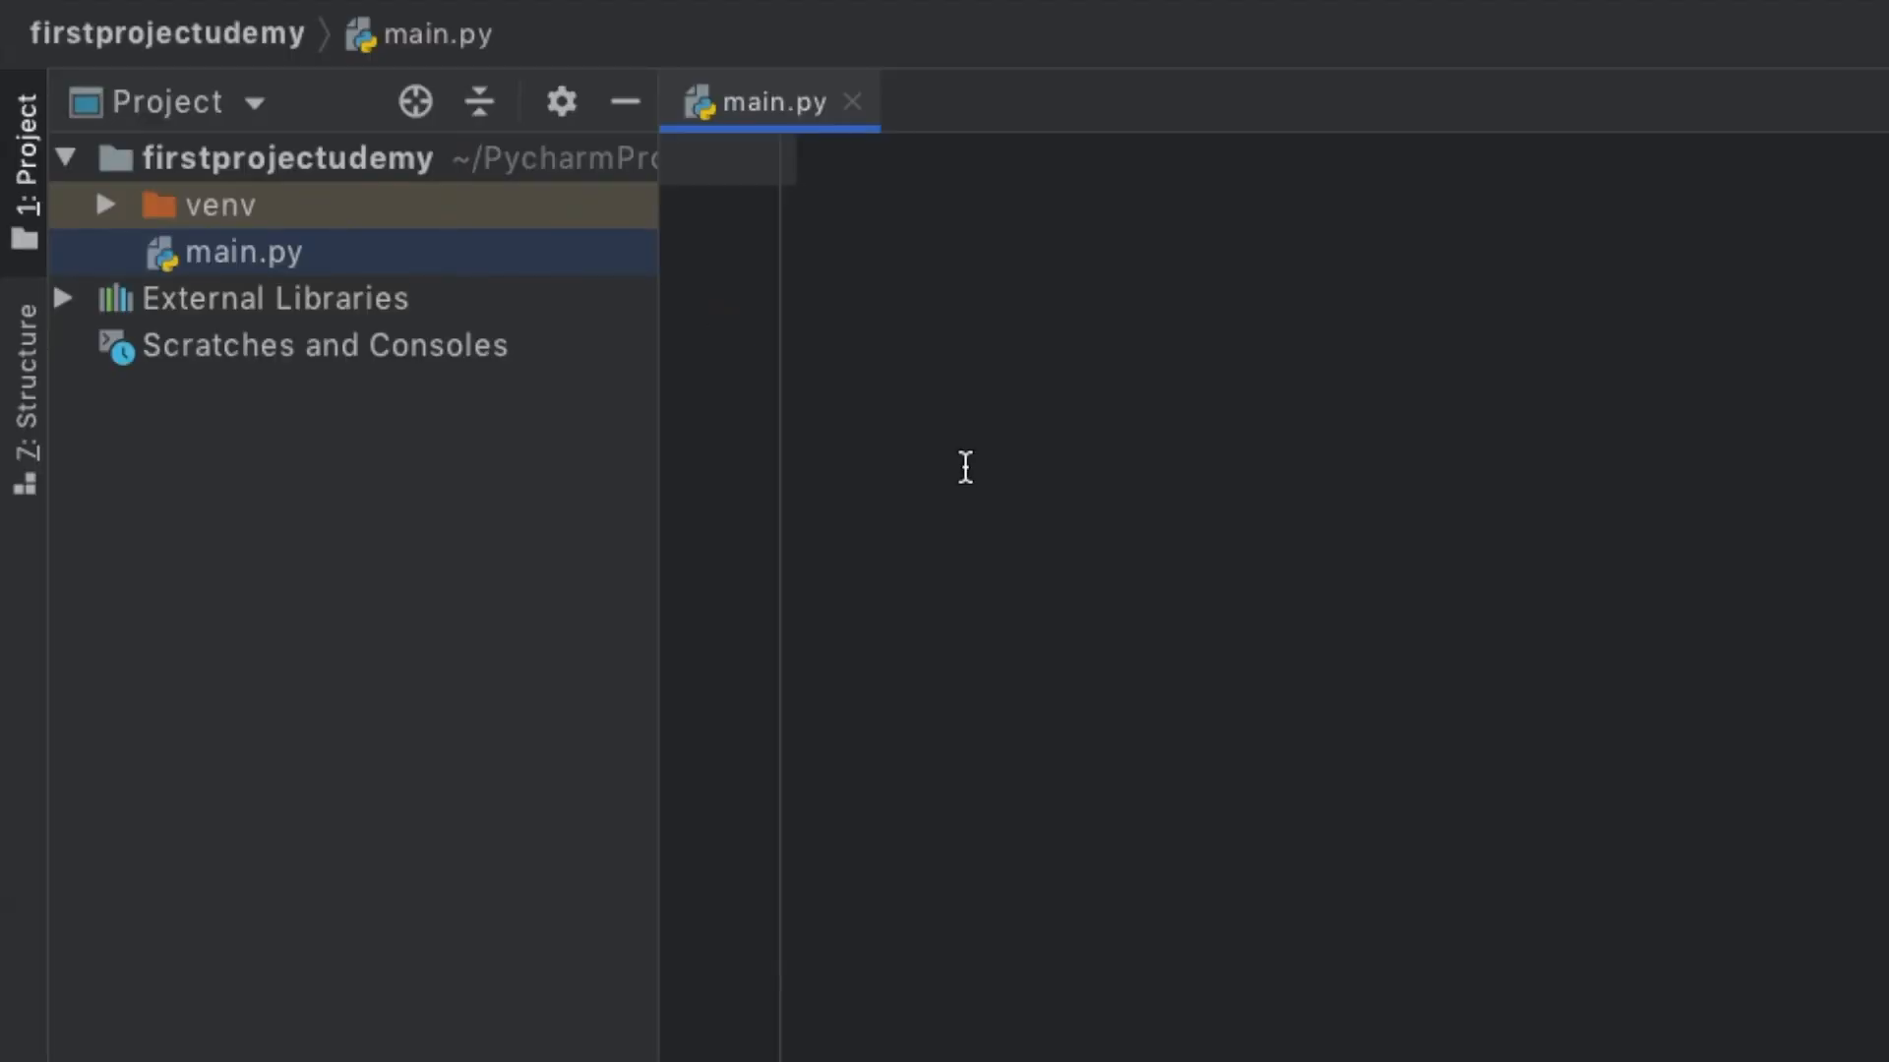
text(print)
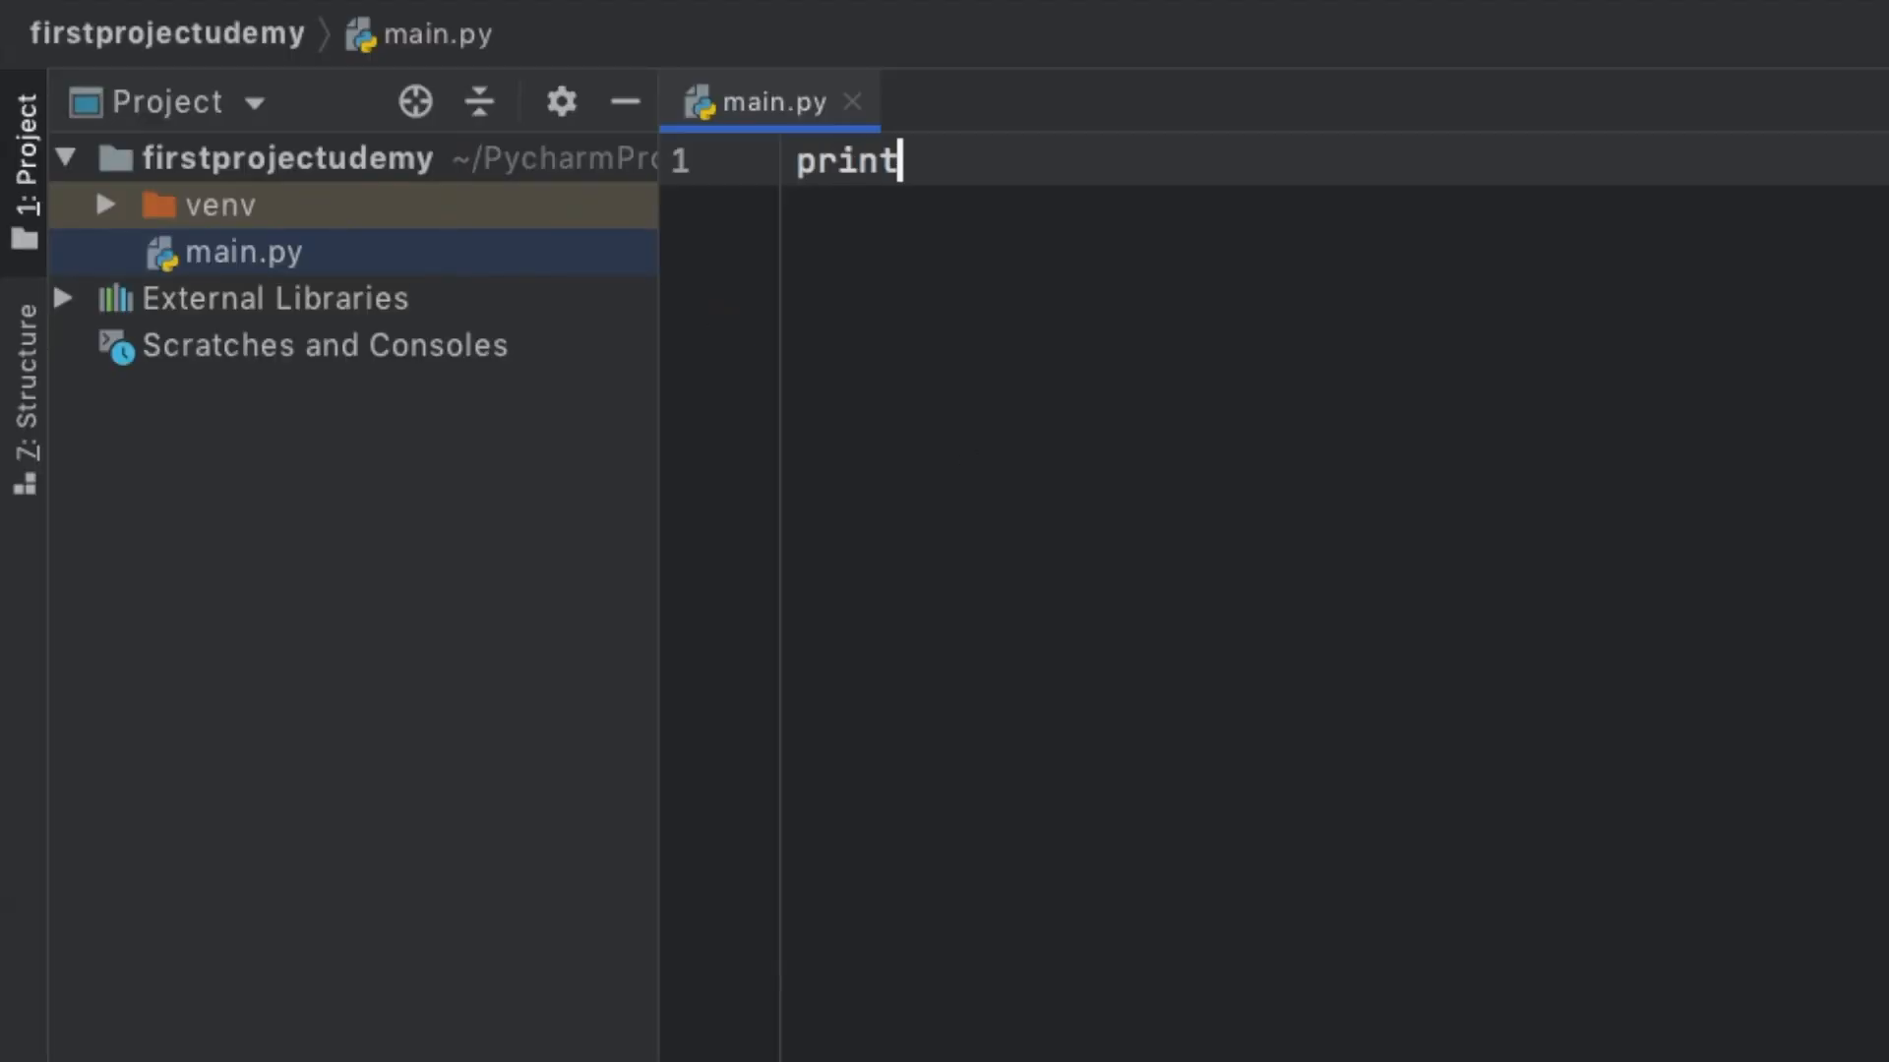
text(()
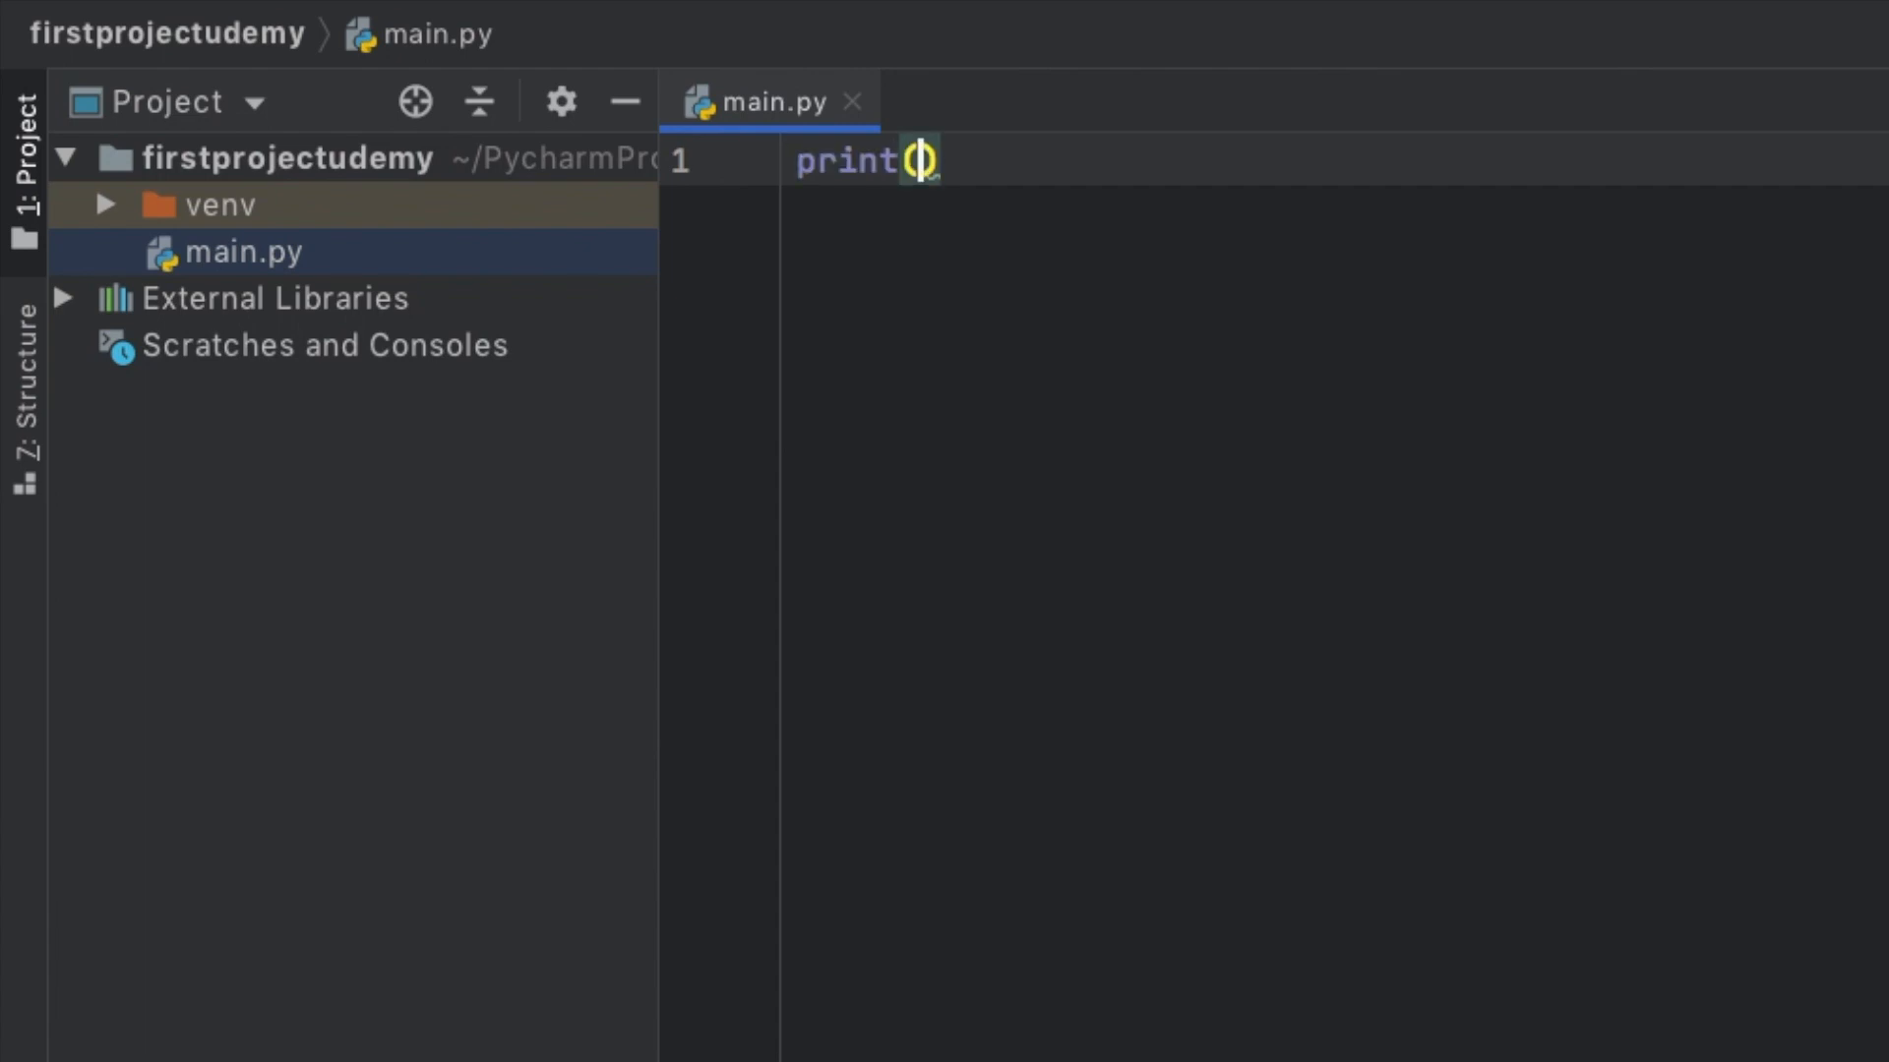
text('Hello World!)
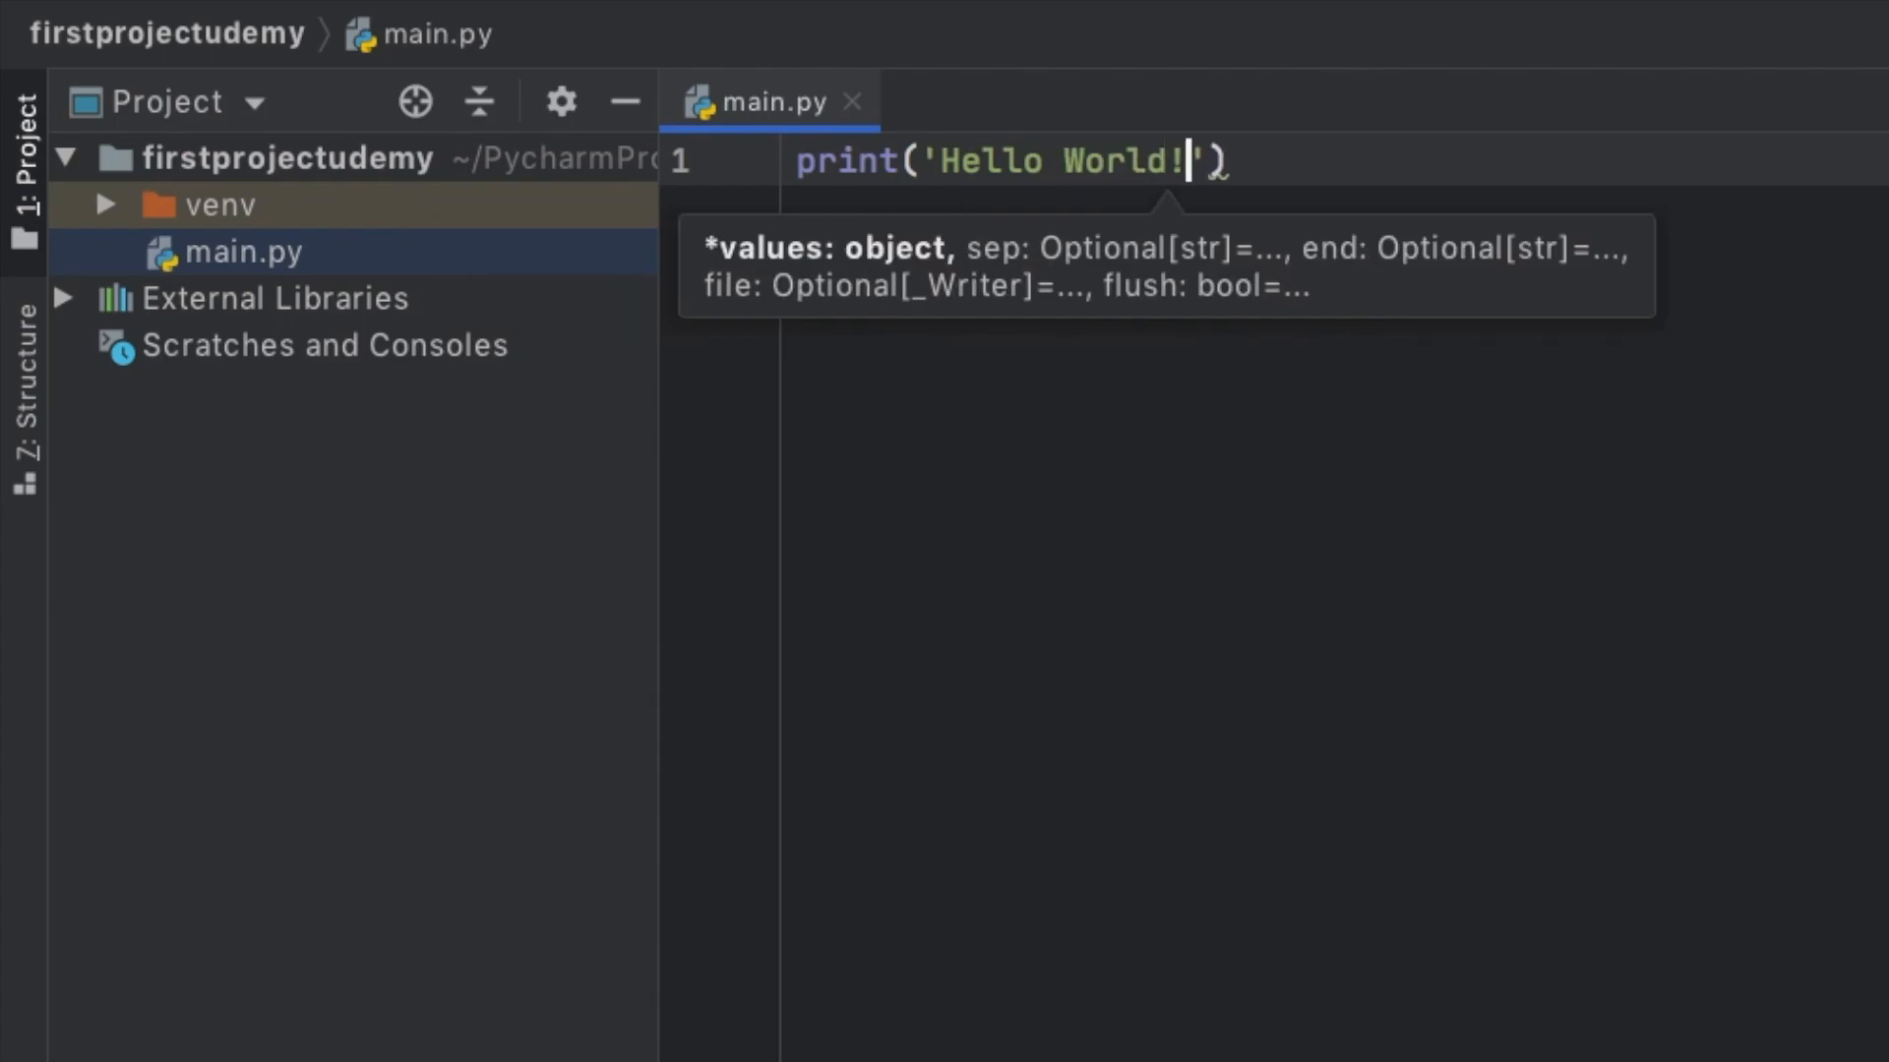
click(1387, 848)
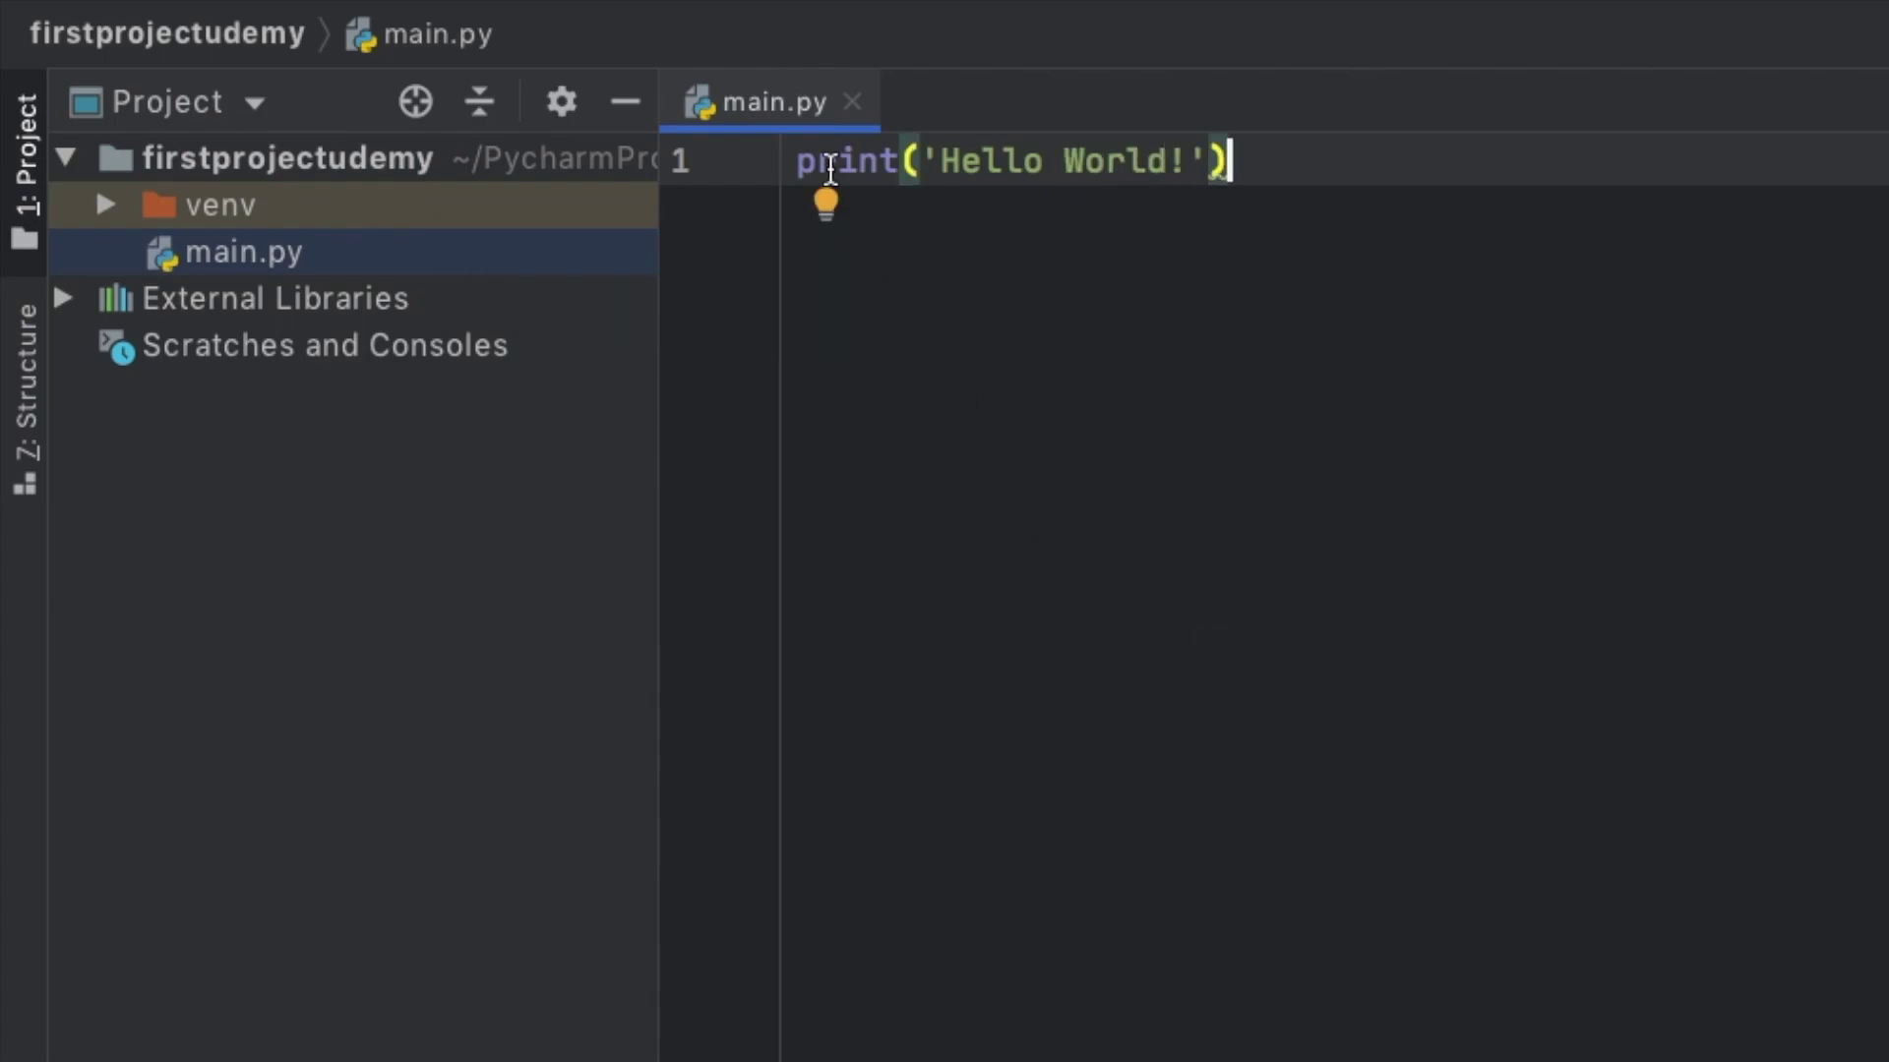
right_click(776, 107)
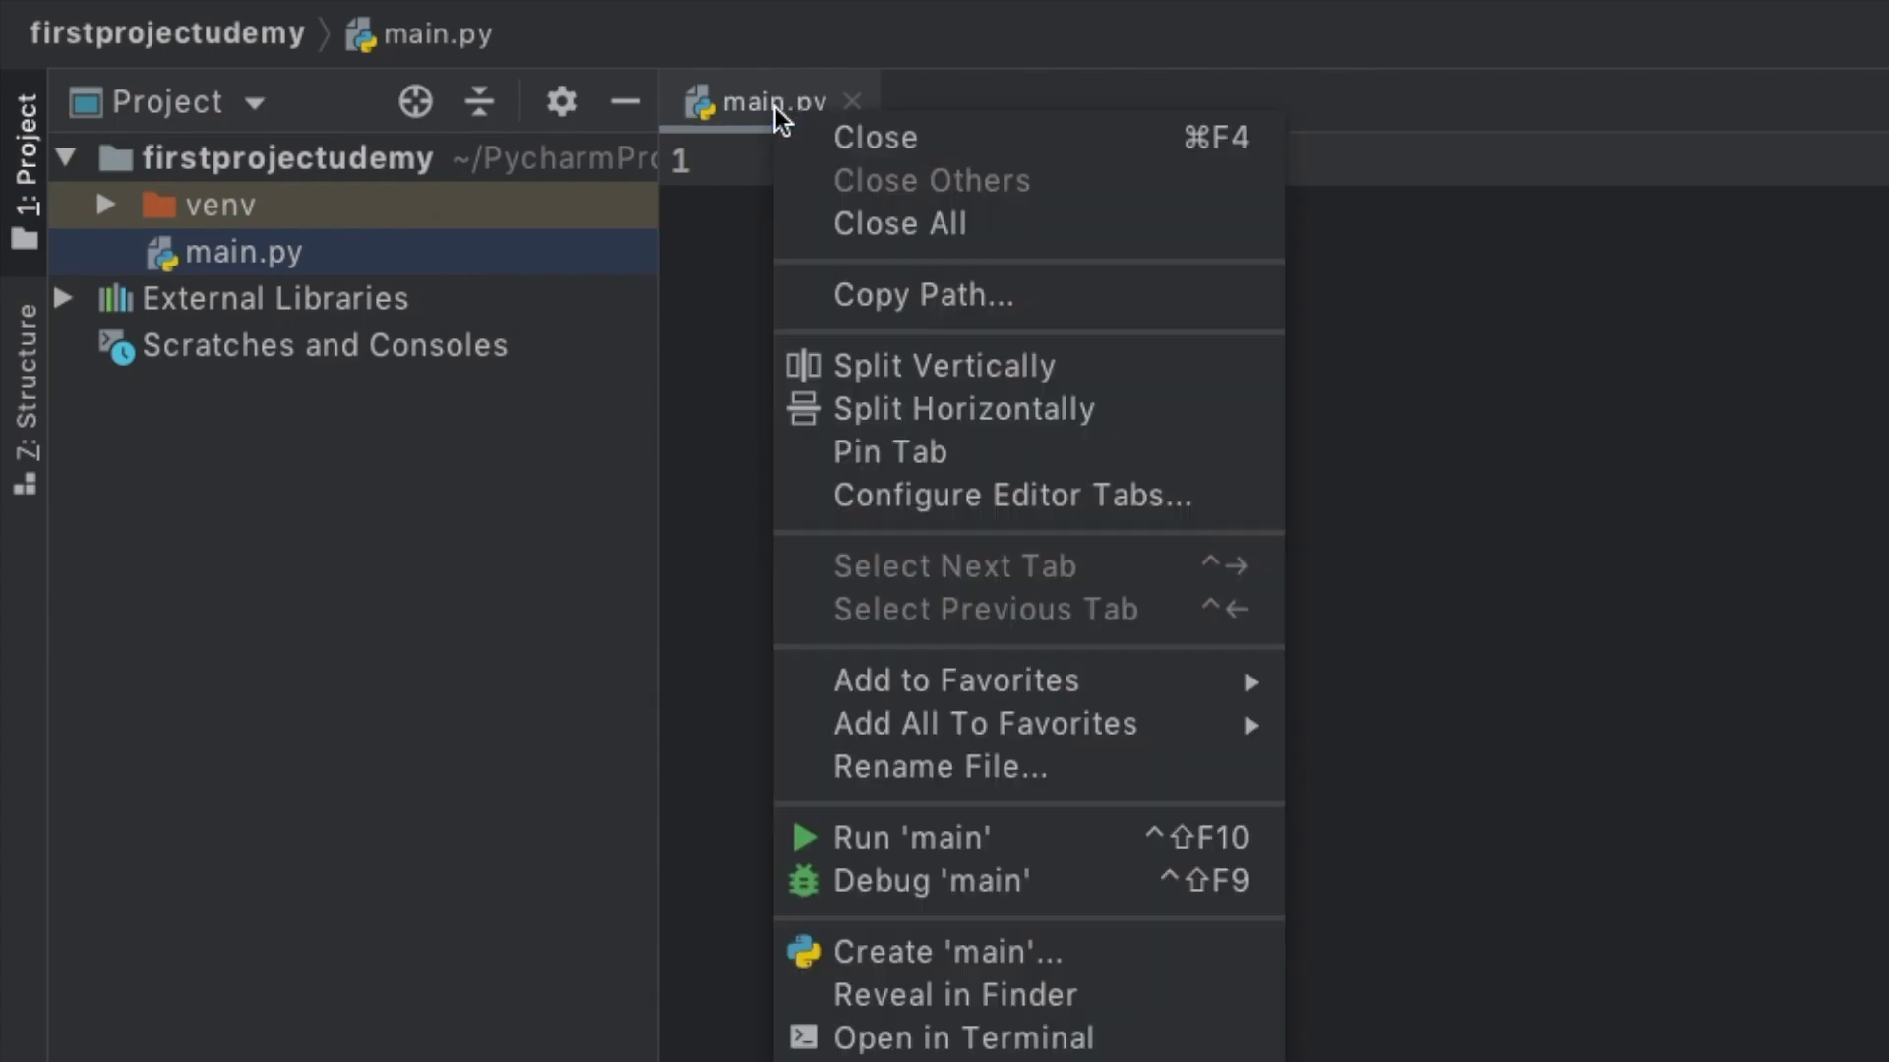
click(985, 854)
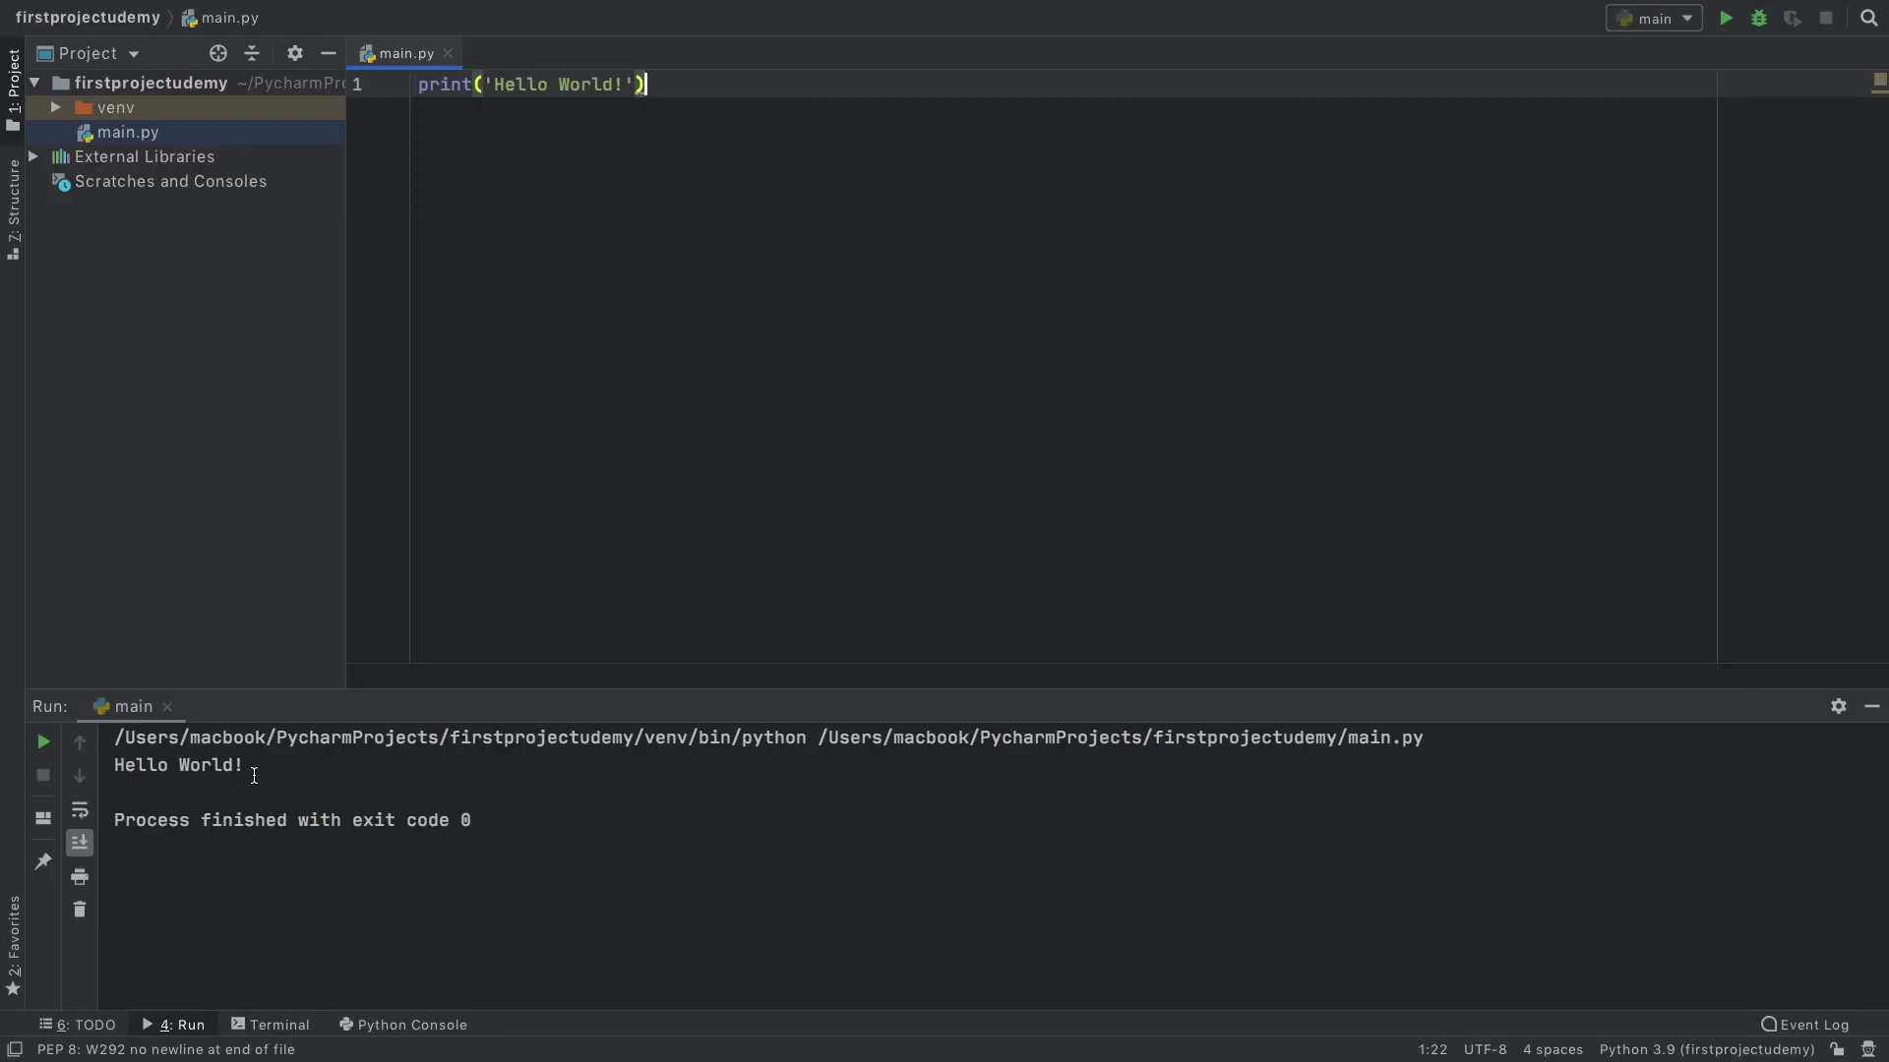
Step: Duplicate the print line to four lines with Cmd+D and rerun main.py
mouse_move(245, 765)
mouse_down()
mouse_move(91, 751)
mouse_move(112, 766)
mouse_up()
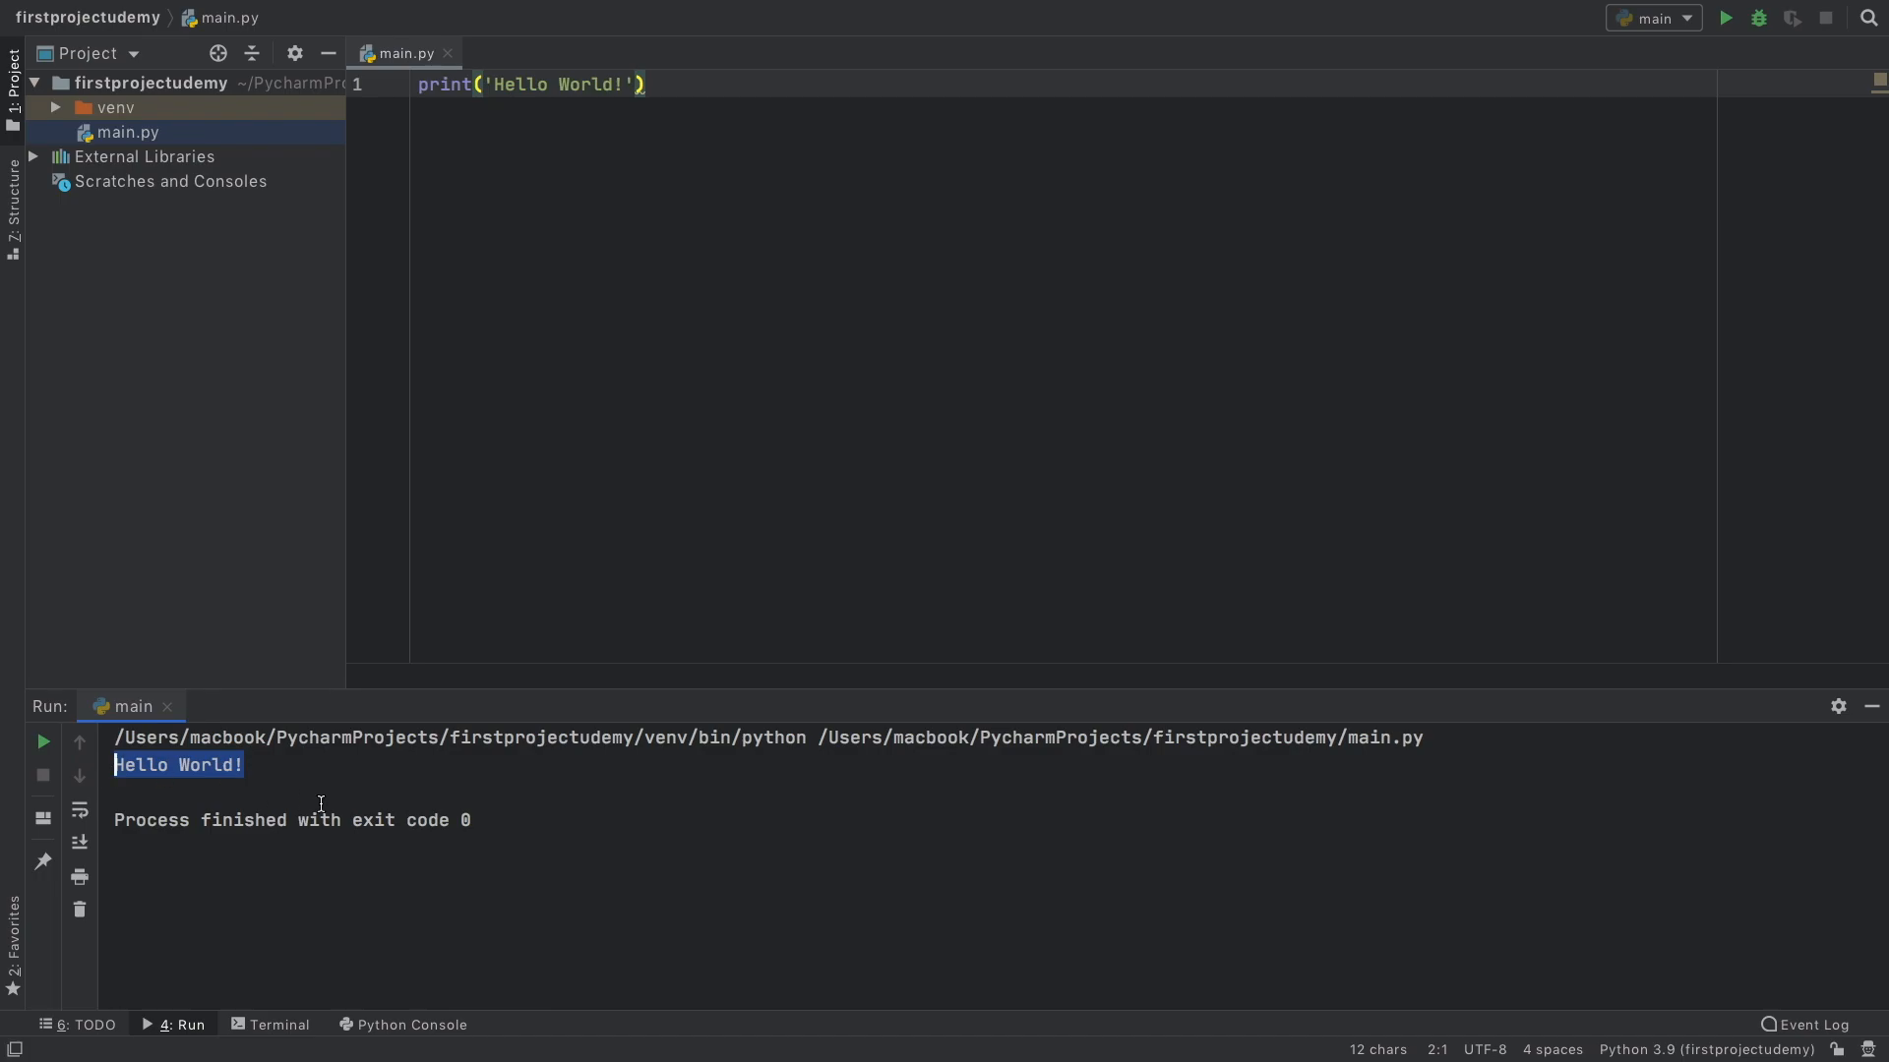
click(680, 89)
key(super+d)
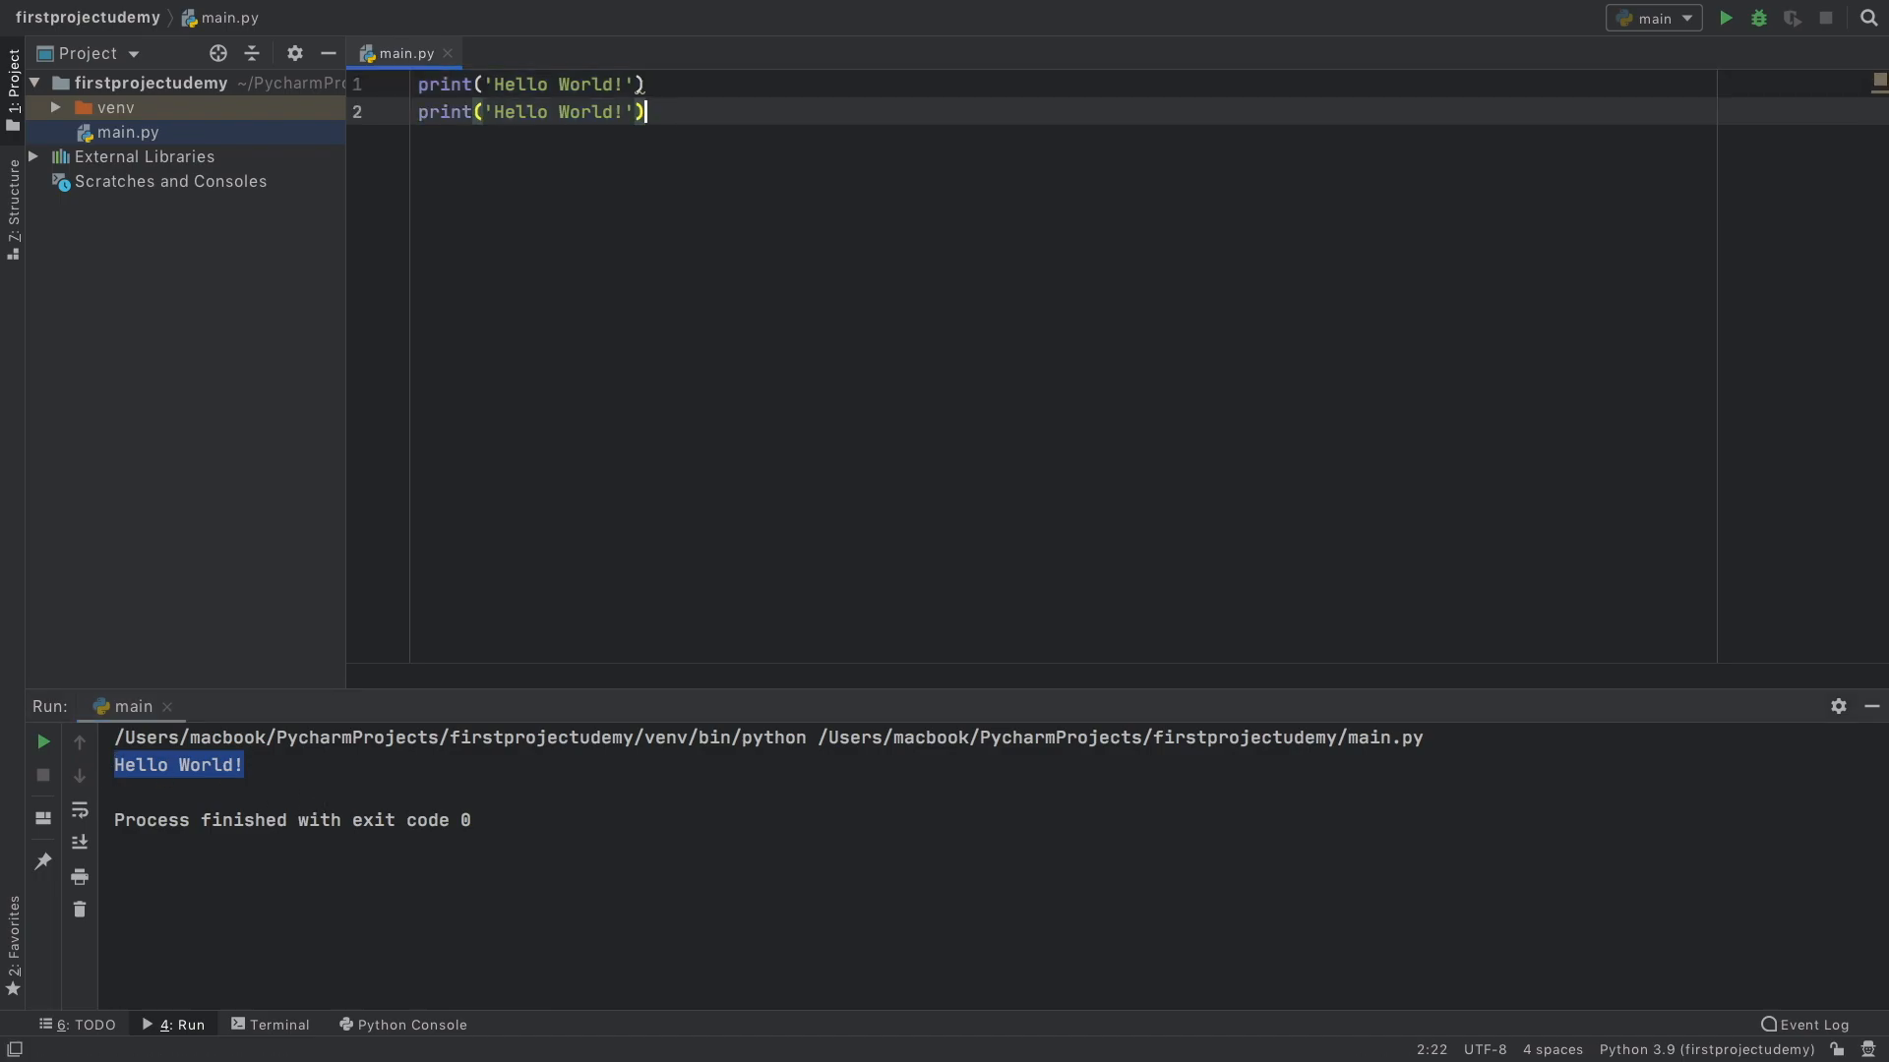
key(super+d)
key(super+d)
key(ctrl+r)
double_click(408, 57)
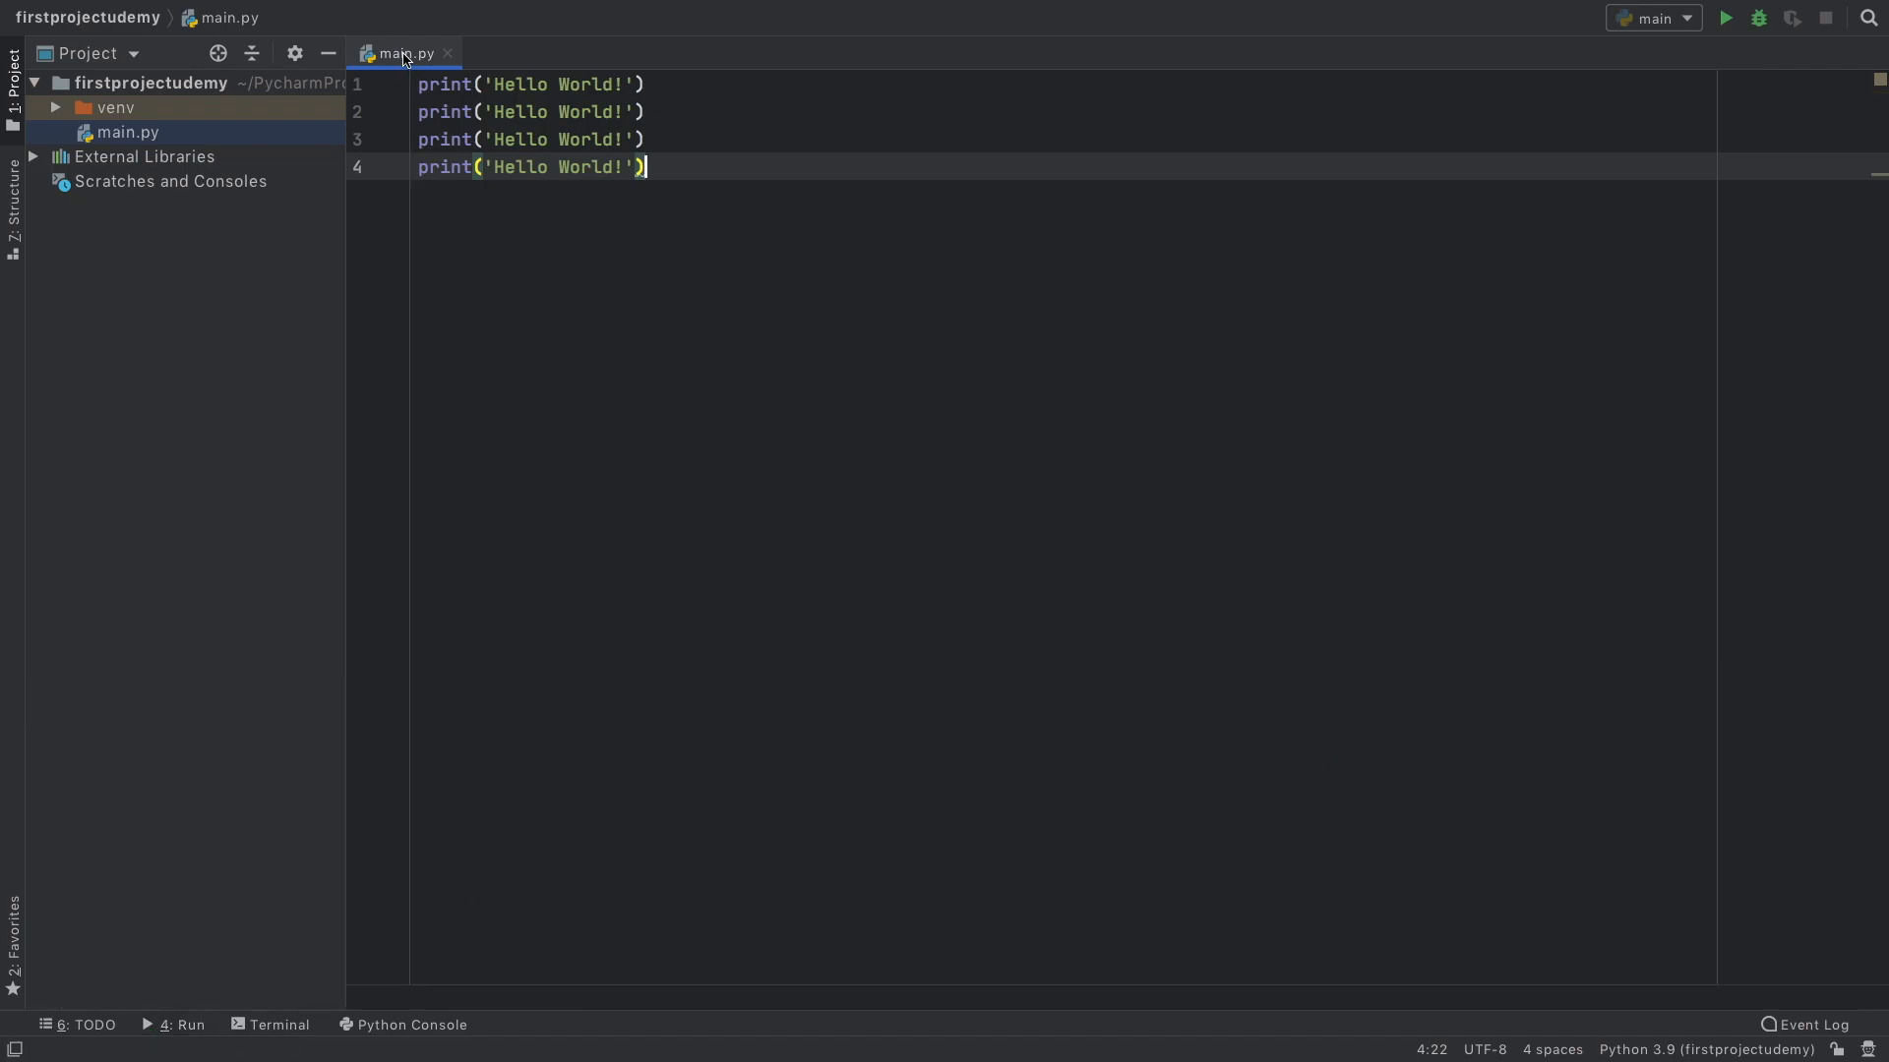
right_click(407, 57)
click(481, 434)
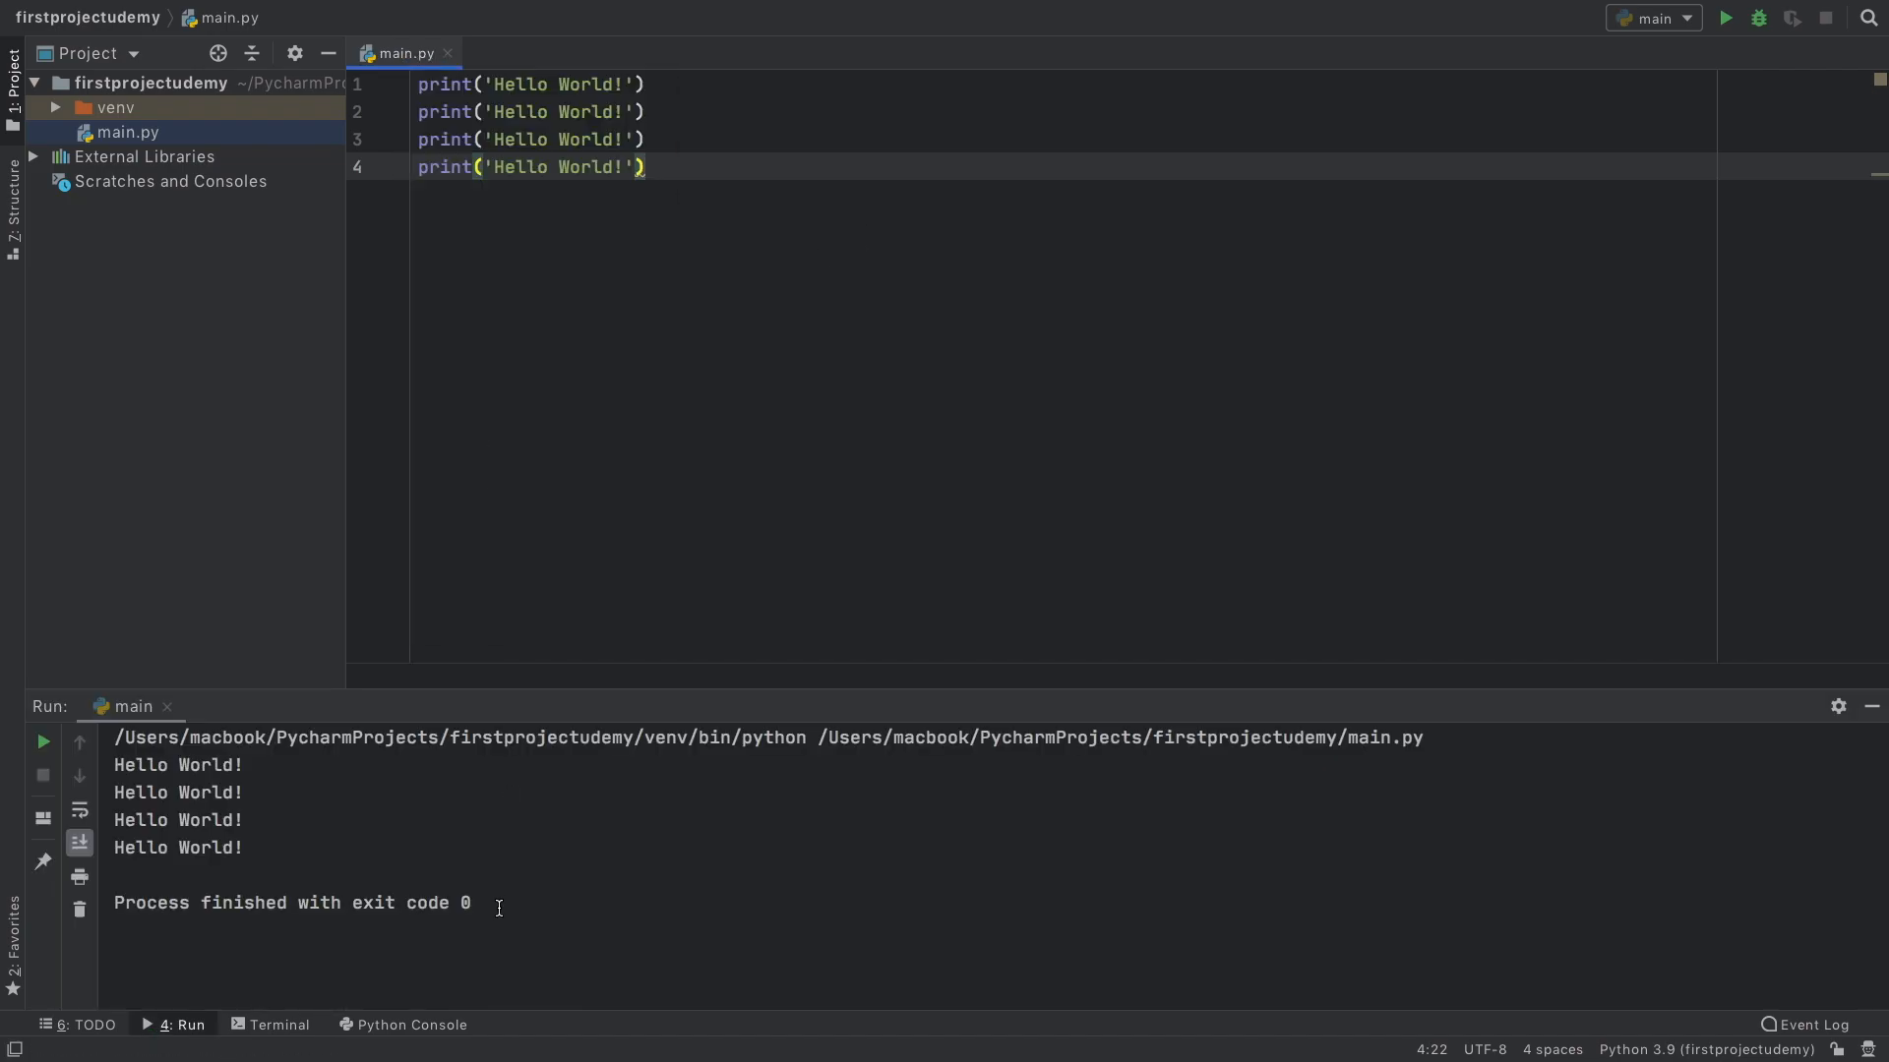
Step: Check the four Hello World! output lines and the four-line code, then clear selections
drag(295, 855, 118, 738)
click(518, 521)
click(699, 102)
key(super+a)
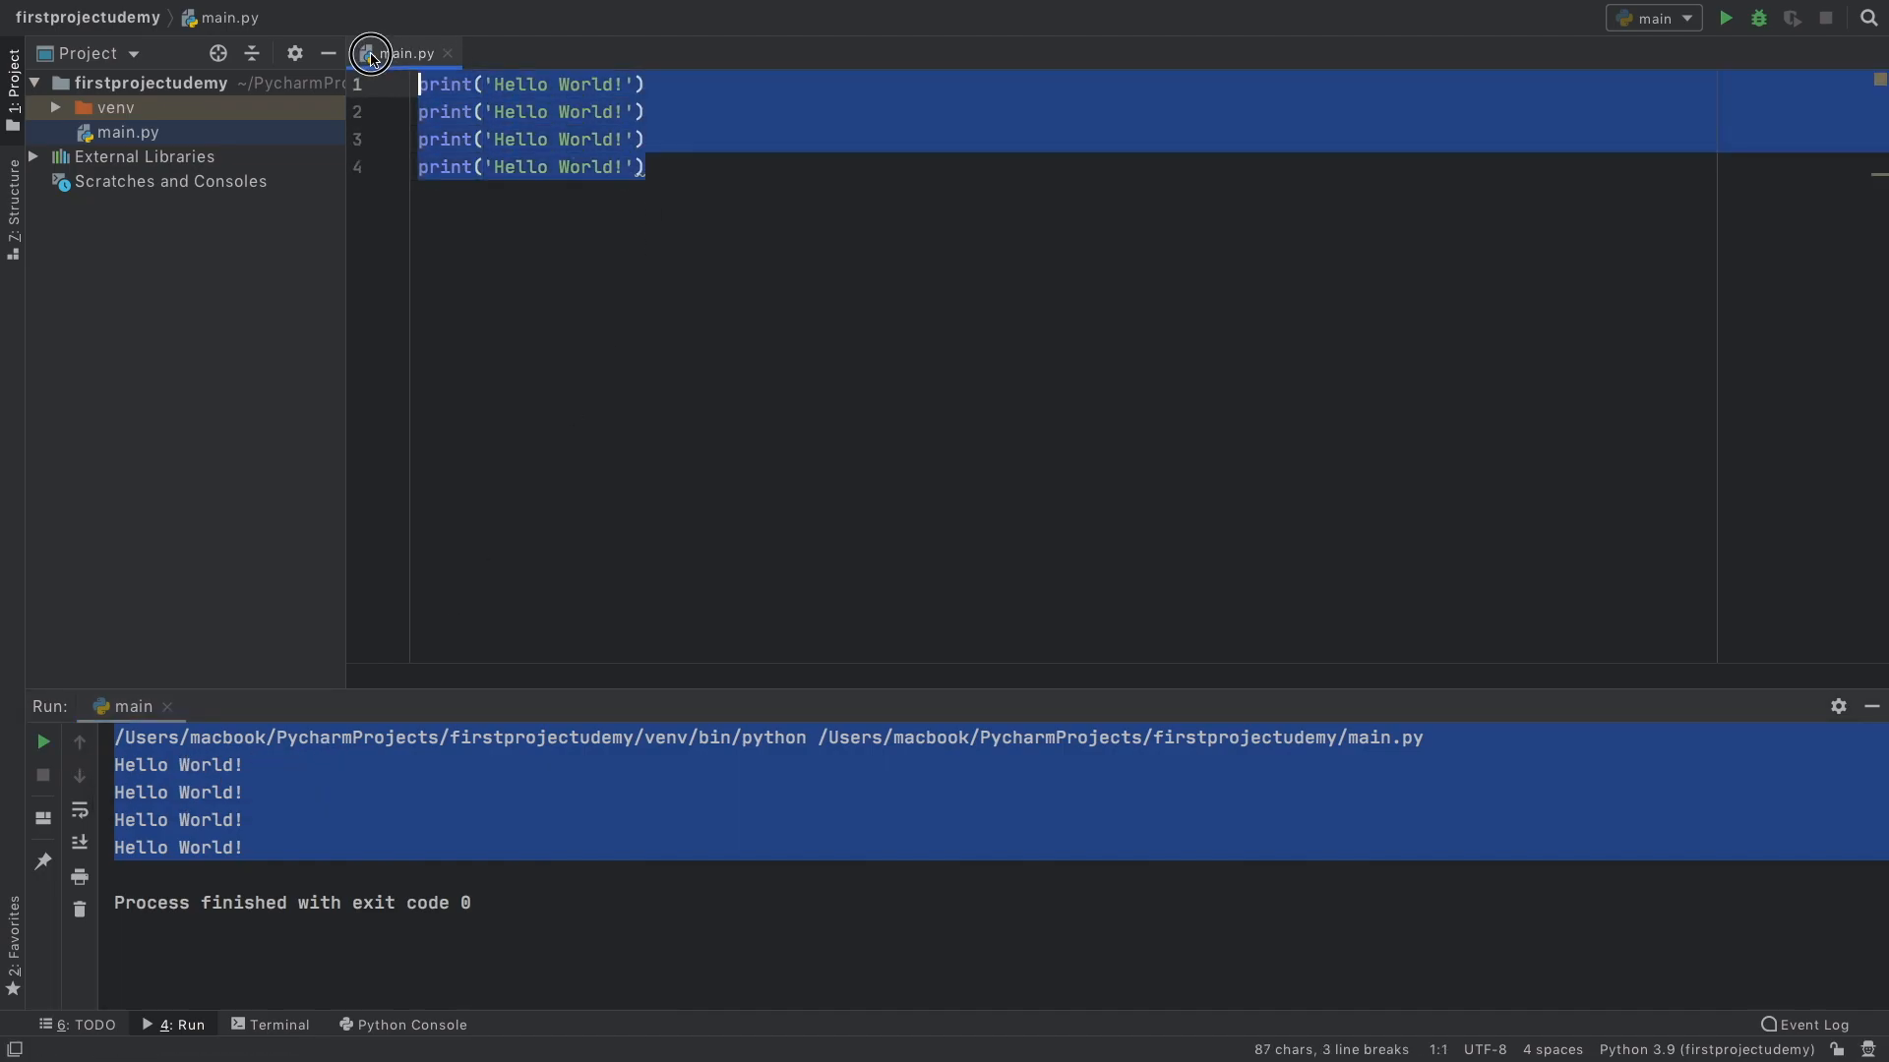
click(547, 196)
click(574, 824)
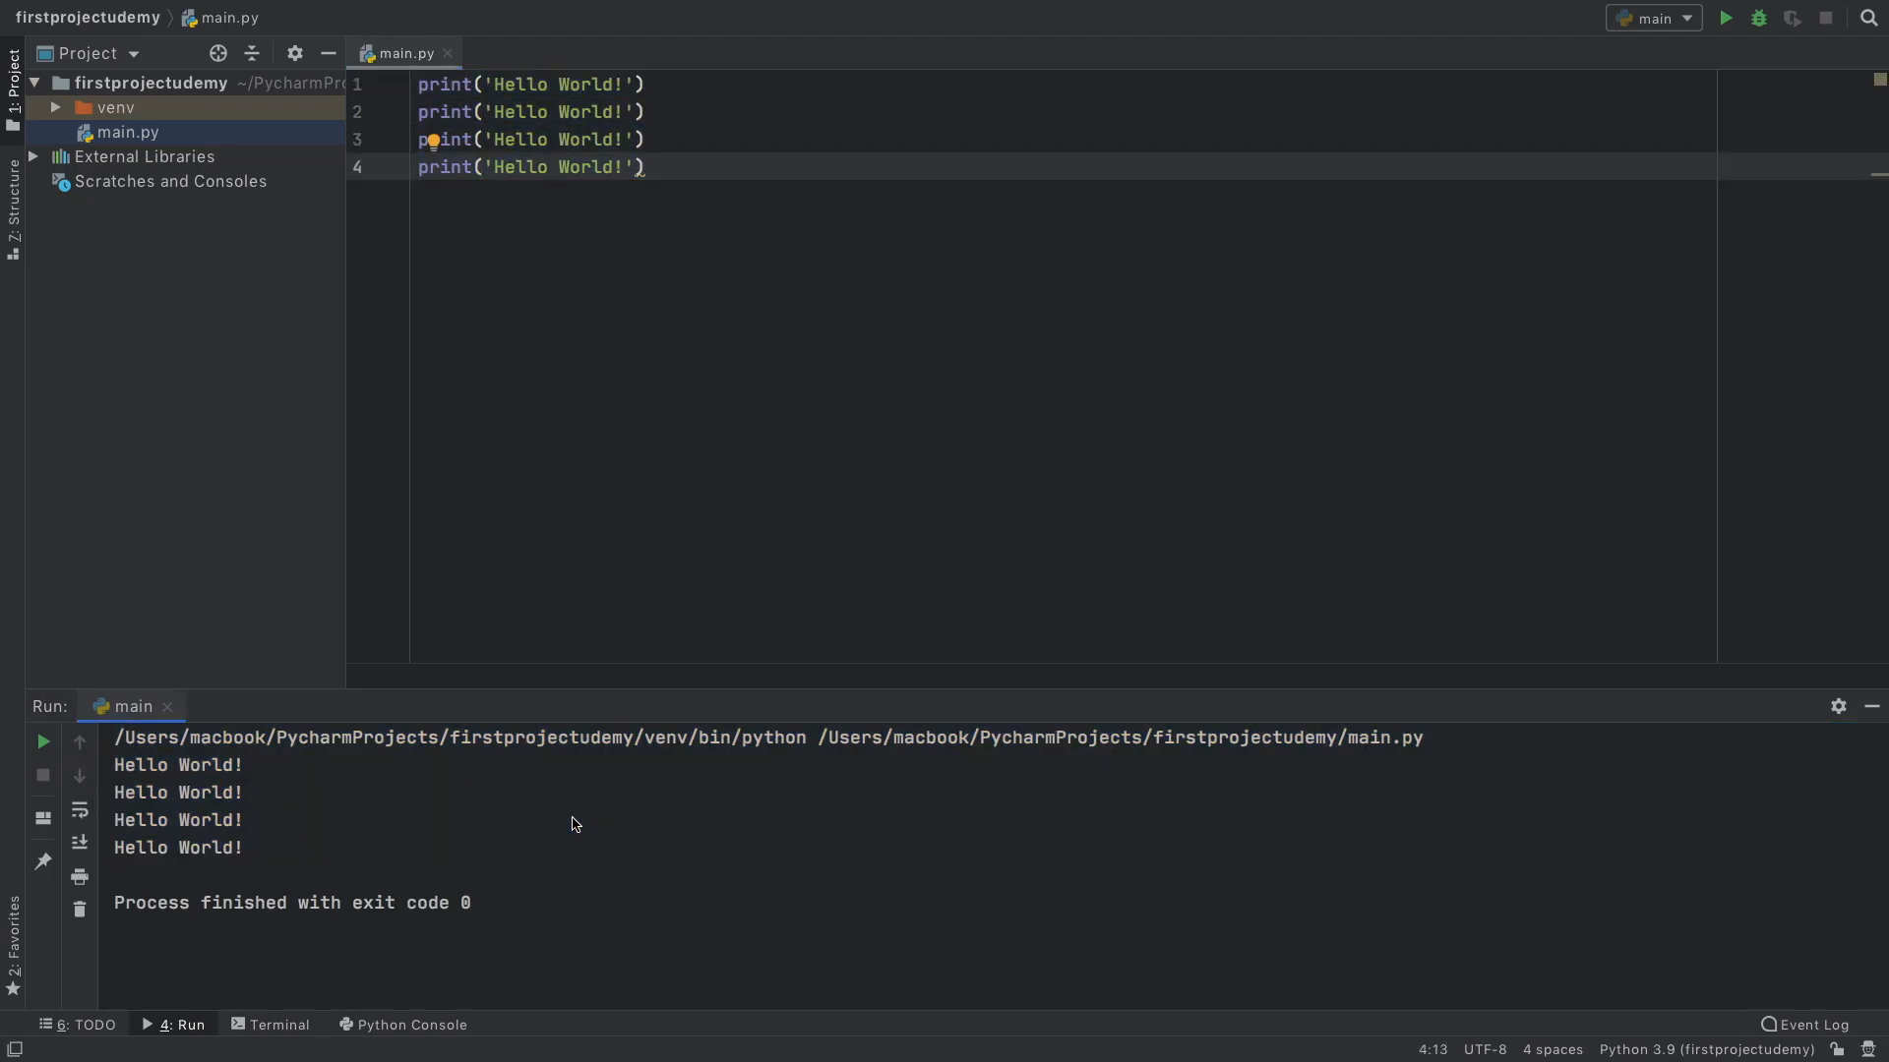